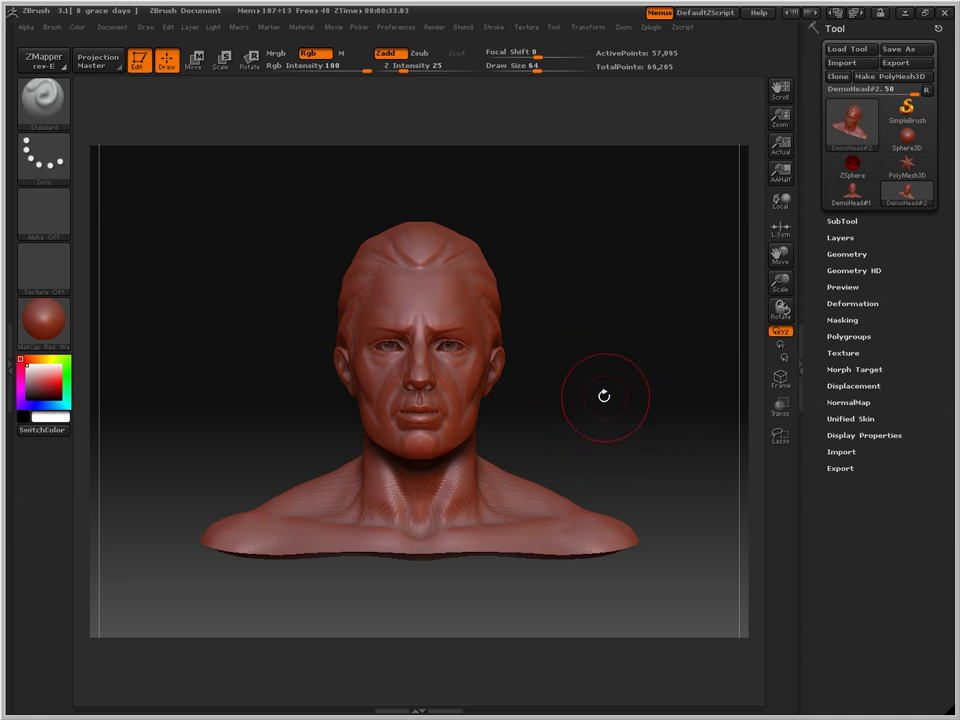
left_click_drag(604, 394, 655, 468)
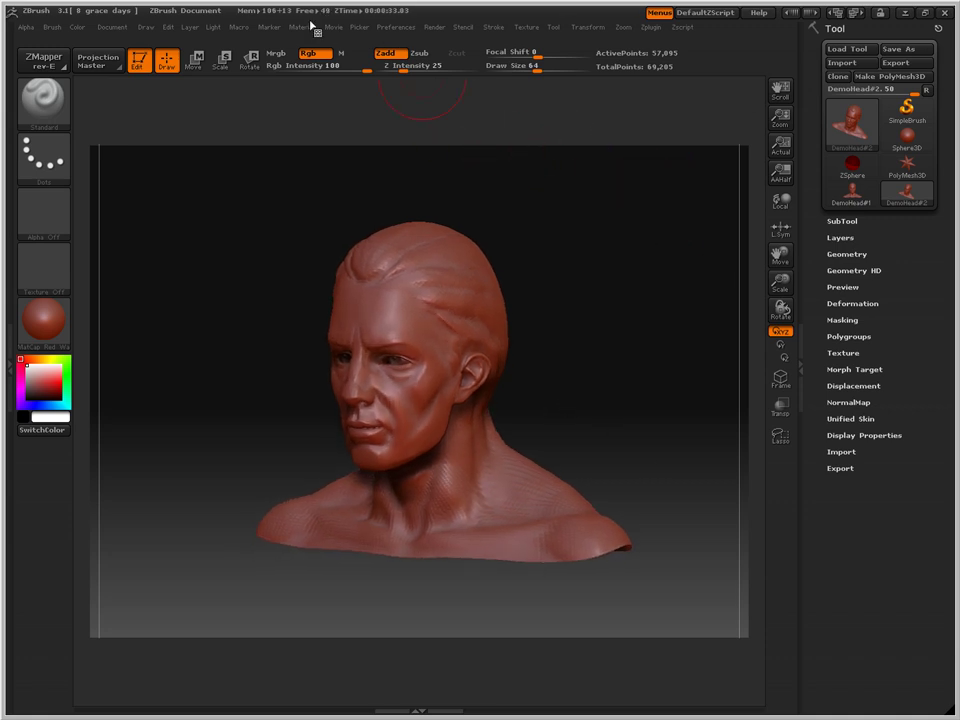
left_click_drag(707, 529, 694, 544)
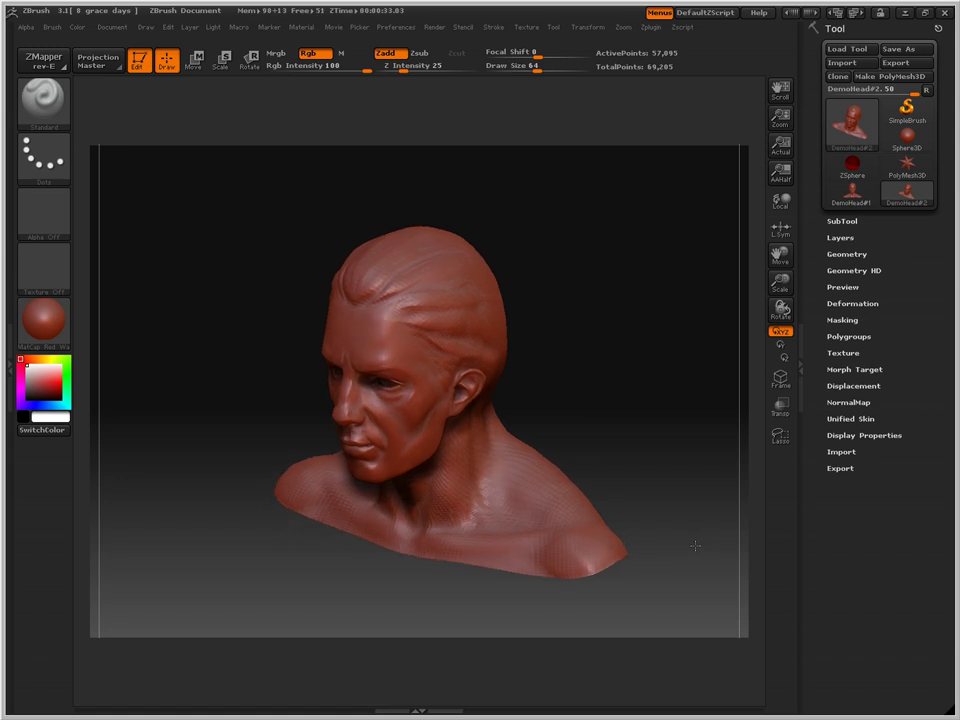
left_click_drag(300, 525, 272, 536)
mouse_move(140, 488)
left_mouse_down()
mouse_move(307, 570)
mouse_move(326, 564)
mouse_move(643, 330)
mouse_move(651, 306)
mouse_move(561, 343)
left_mouse_up()
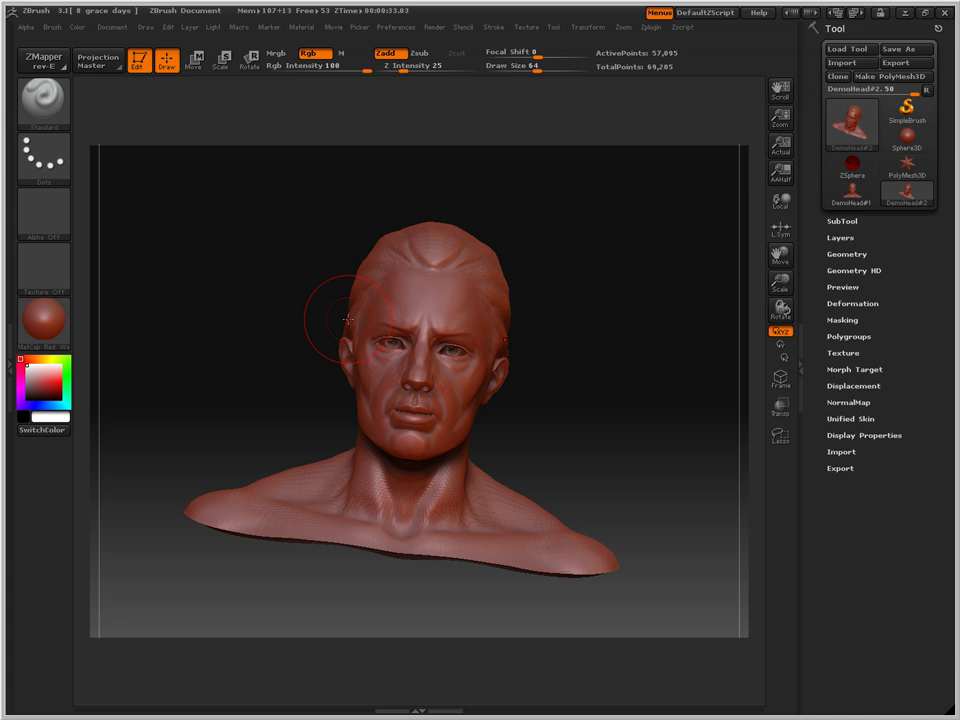
- Try symmetrical sculpting strokes over the forehead, cheeks and jaw at a draw size of 24, and undo them
key("space")
mouse_move(277, 314)
left_mouse_down()
mouse_move(246, 314)
mouse_move(257, 316)
left_mouse_up()
left_click_drag(709, 251, 253, 531)
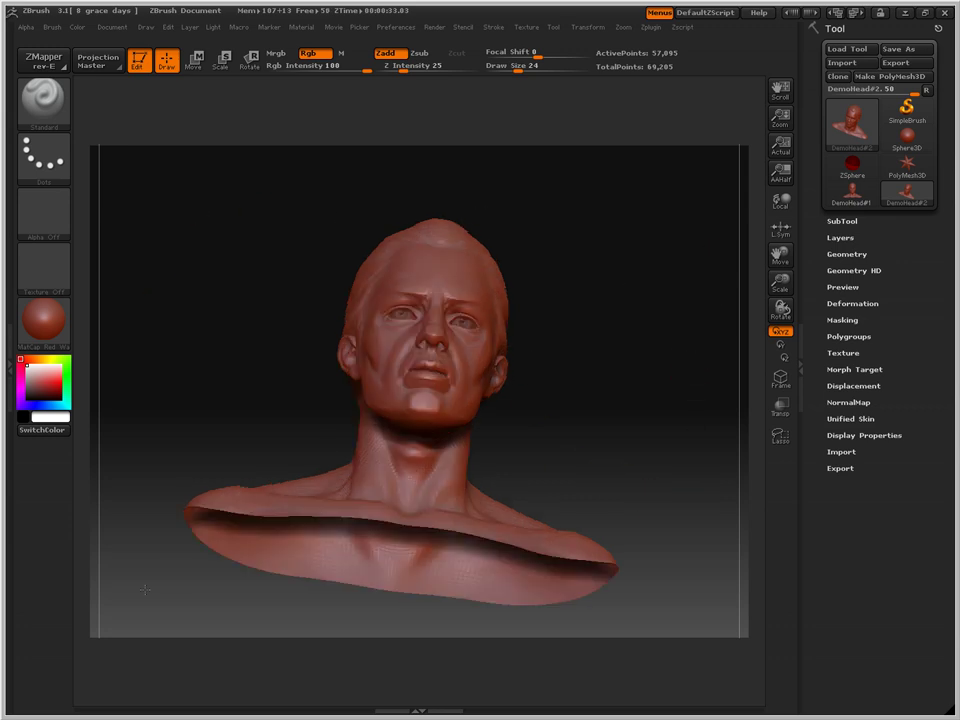
left_click_drag(145, 590, 148, 623)
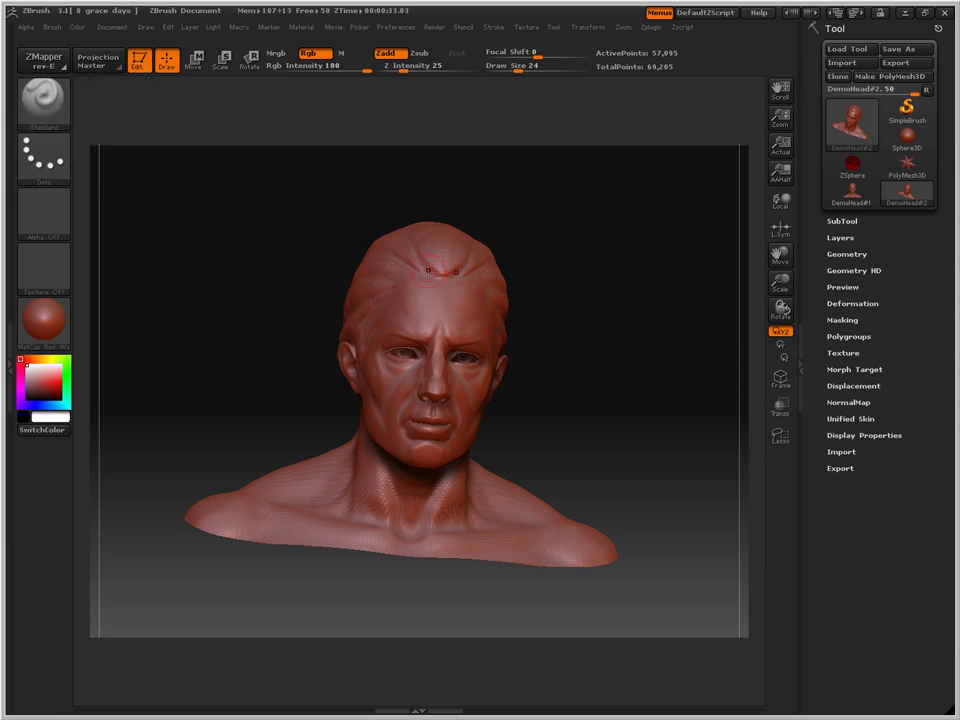
mouse_move(428, 270)
left_mouse_down()
mouse_move(374, 350)
mouse_move(377, 414)
mouse_move(408, 412)
mouse_move(408, 383)
mouse_move(393, 410)
mouse_move(434, 457)
left_mouse_up()
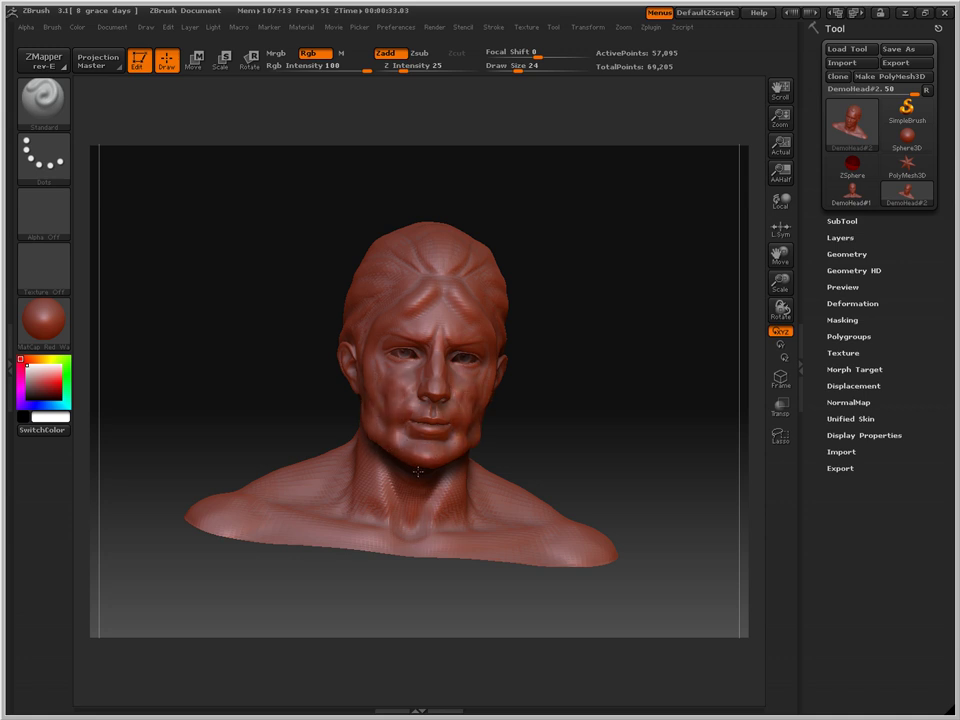
key("ctrl+z")
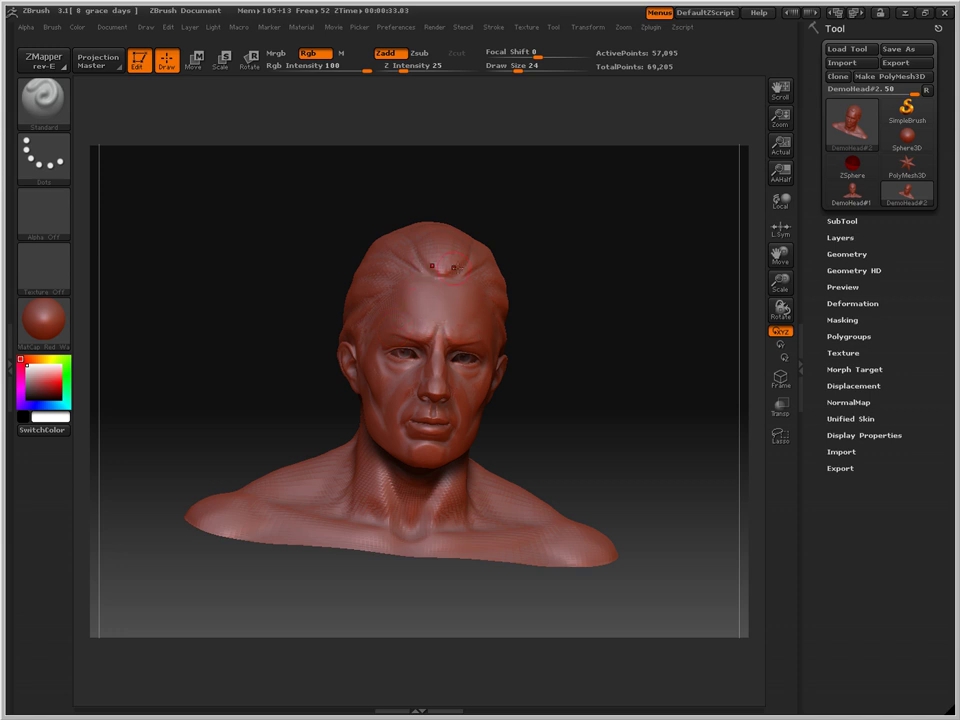
key("ctrl+z")
- Look through the available sculpting brushes, stroke types and alphas
left_click(45, 110)
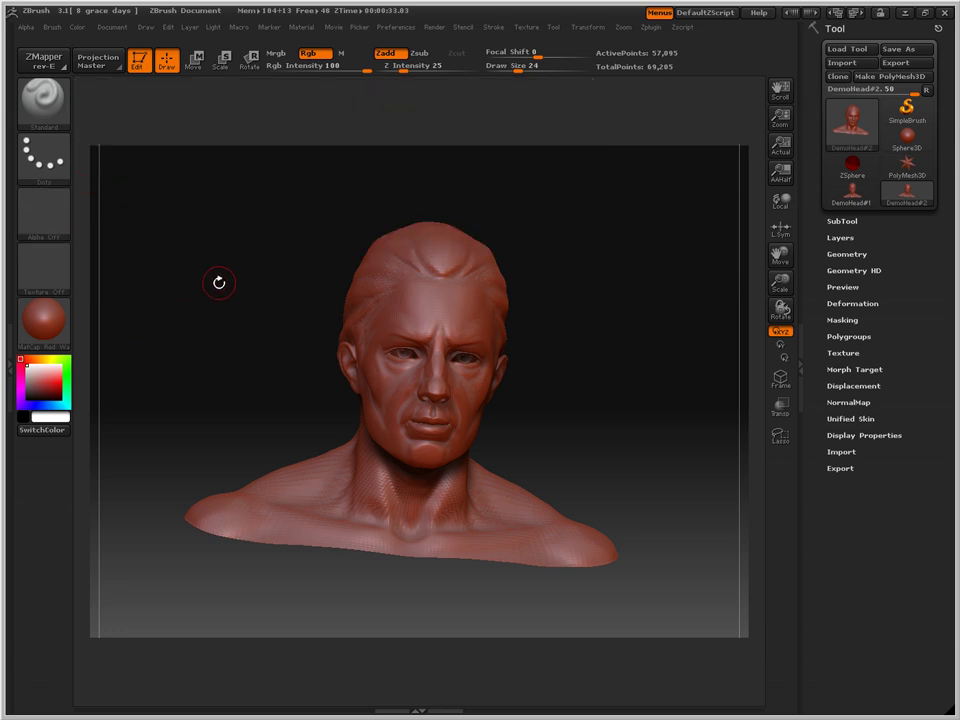
mouse_move(197, 262)
left_mouse_down()
mouse_move(186, 266)
mouse_move(564, 281)
mouse_move(613, 266)
mouse_move(607, 256)
mouse_move(587, 313)
left_mouse_up()
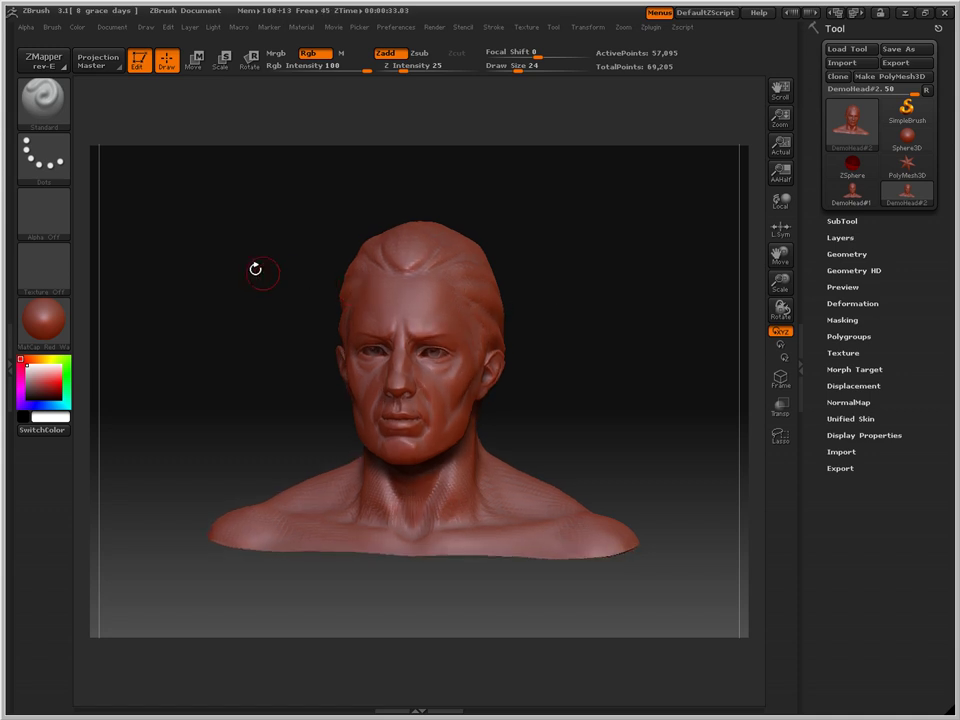
left_click(44, 157)
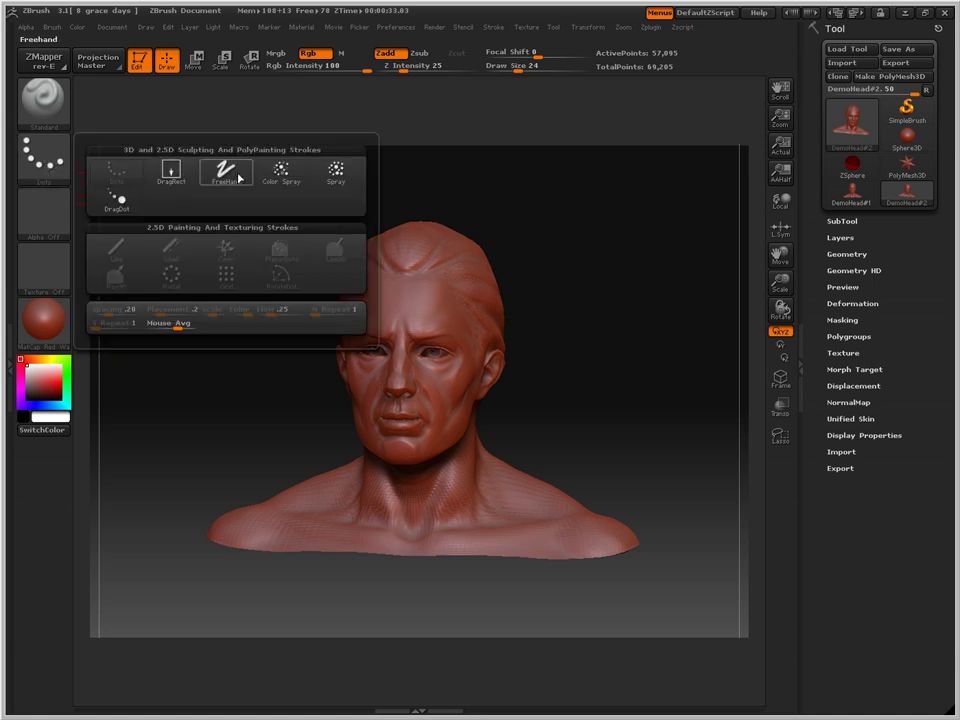
left_click(12, 161)
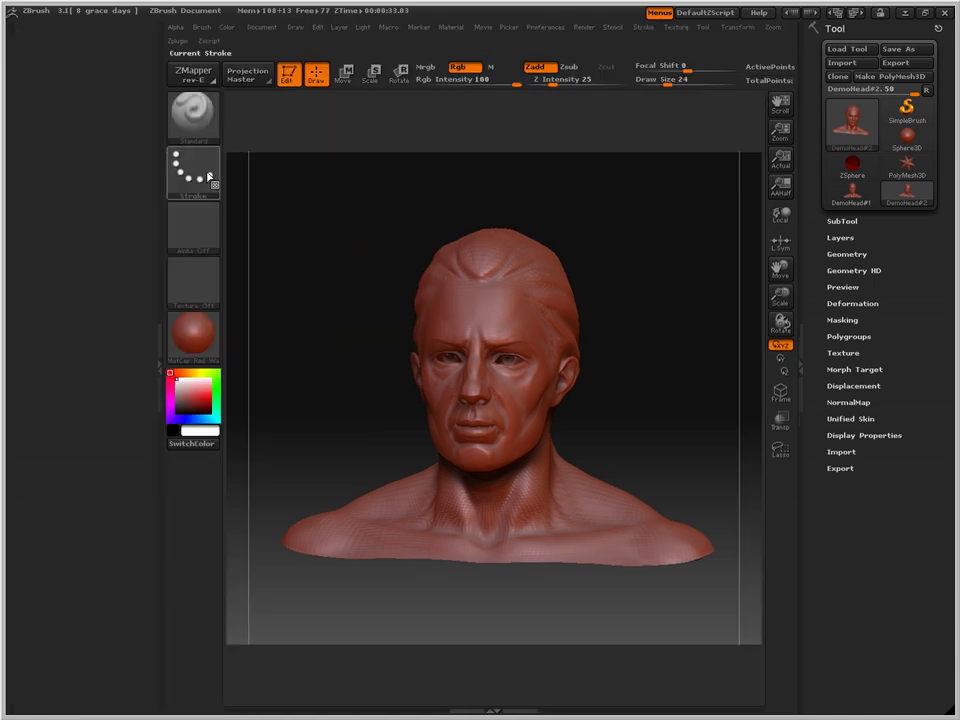
left_click(5, 210)
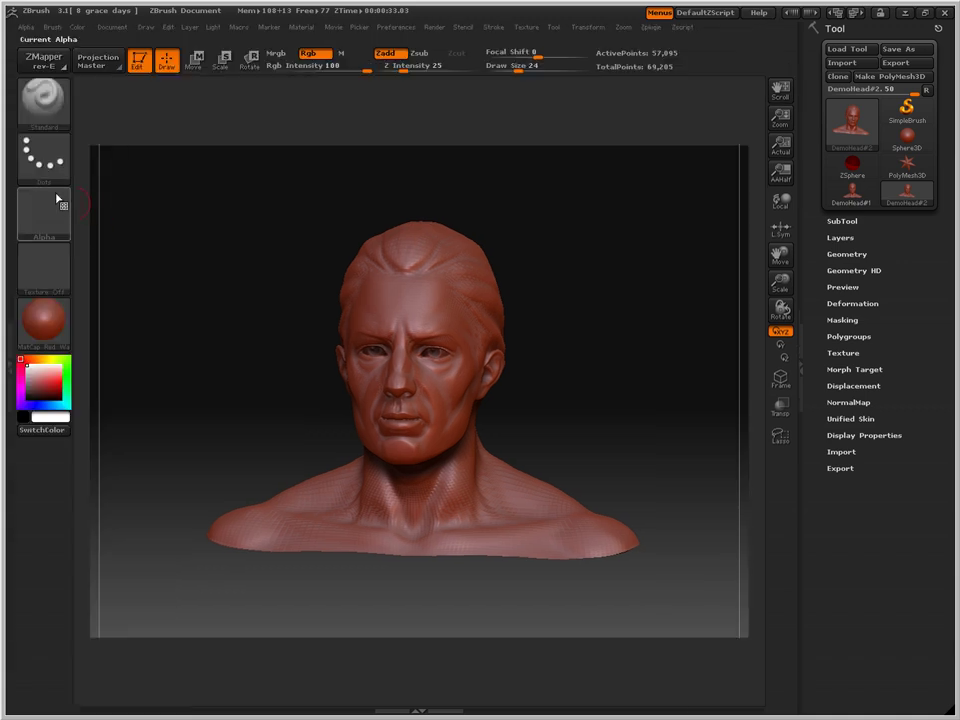
left_click(44, 157)
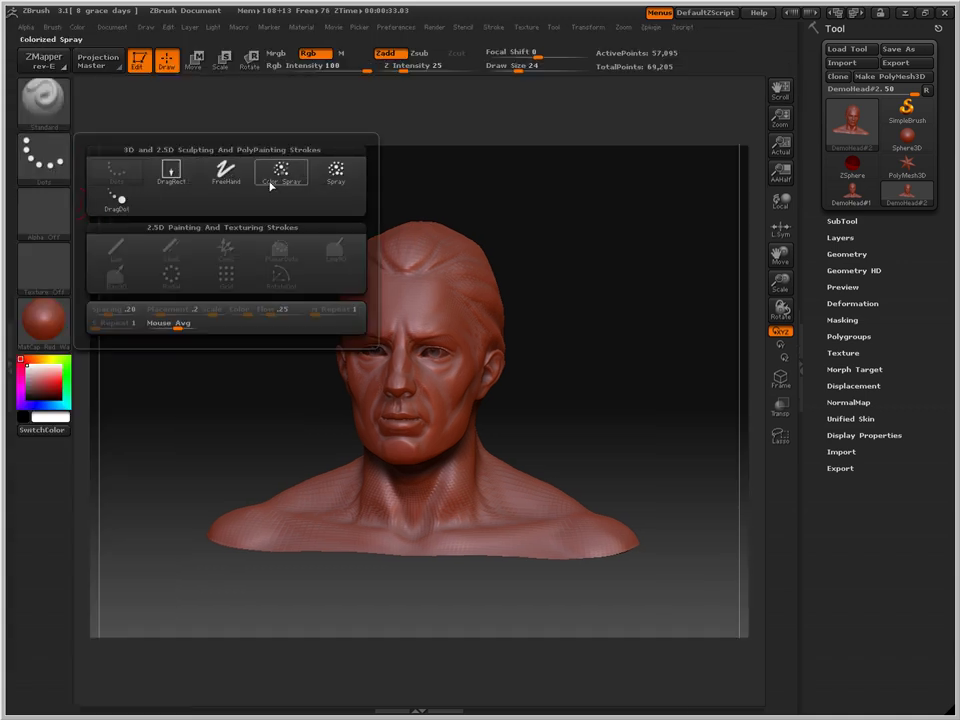
left_click(50, 158)
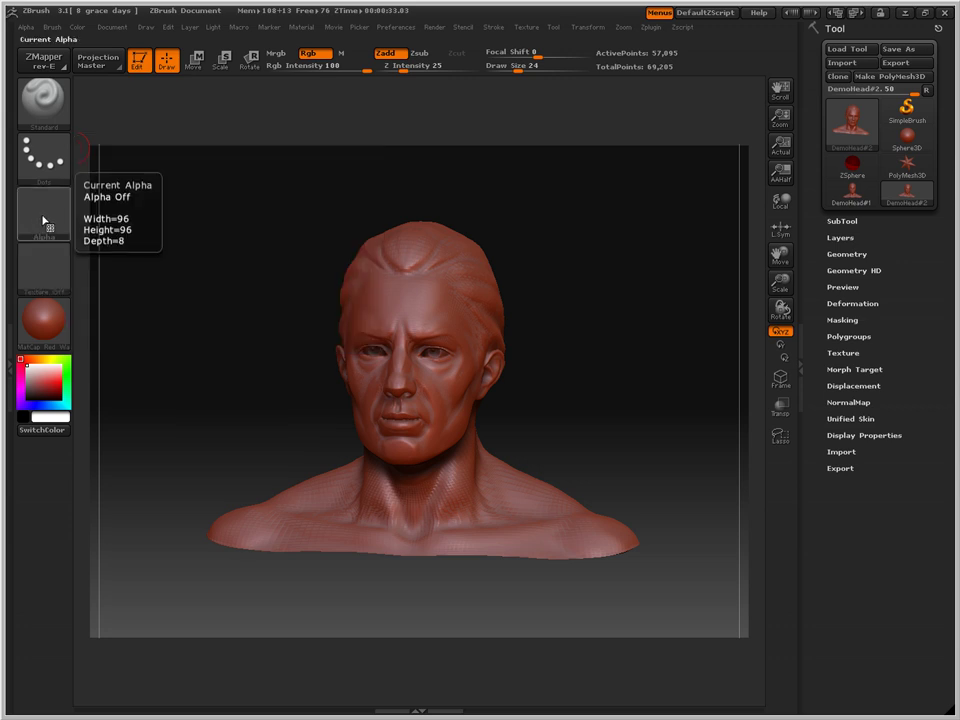
left_click(40, 213)
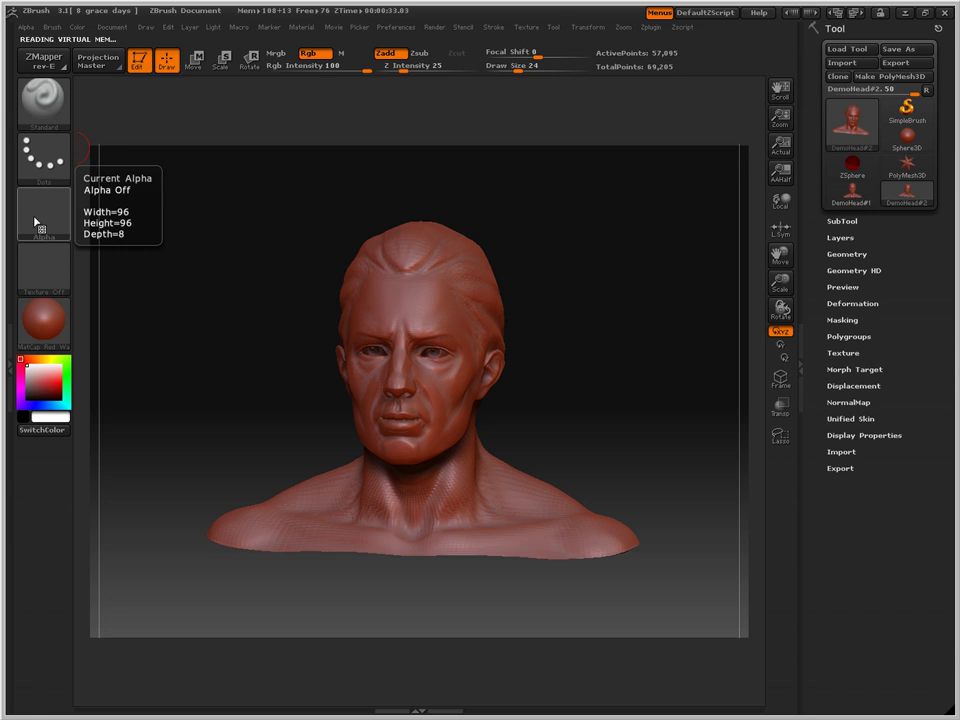
- Try Standard brush strokes without an alpha on the forehead, neck and upper chest, and undo them
mouse_move(384, 303)
left_mouse_down()
mouse_move(397, 302)
mouse_move(426, 332)
mouse_move(421, 388)
left_mouse_up()
mouse_move(519, 527)
left_mouse_down()
mouse_move(575, 539)
mouse_move(441, 530)
mouse_move(436, 485)
mouse_move(416, 488)
mouse_move(429, 469)
left_mouse_up()
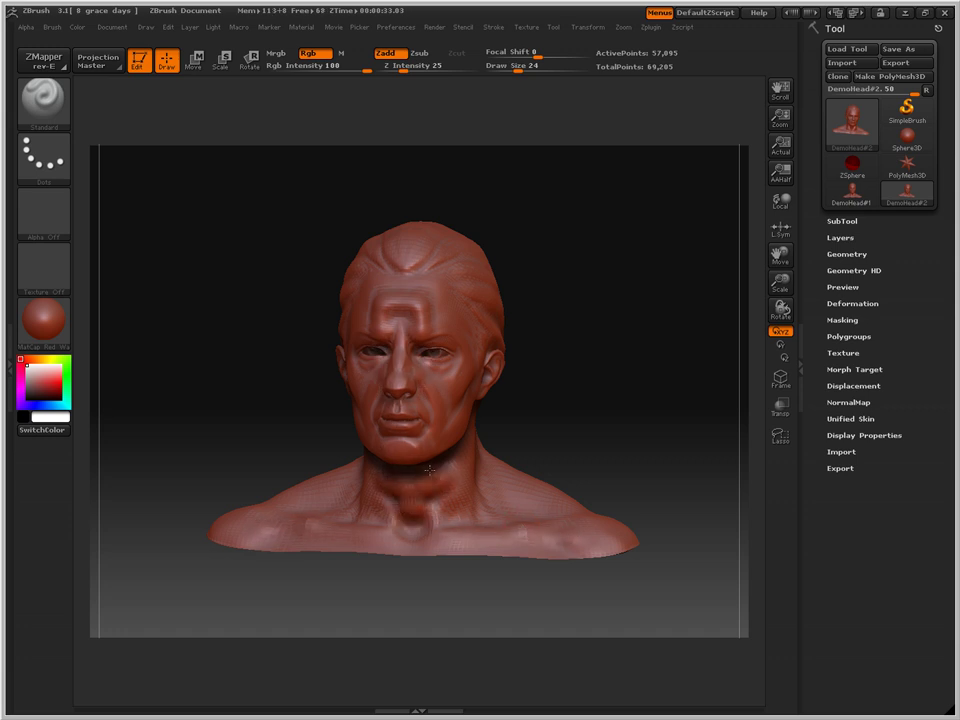
mouse_move(378, 497)
left_mouse_down()
mouse_move(391, 468)
mouse_move(388, 517)
mouse_move(411, 527)
mouse_move(411, 543)
mouse_move(378, 508)
left_mouse_up()
key("ctrl+z")
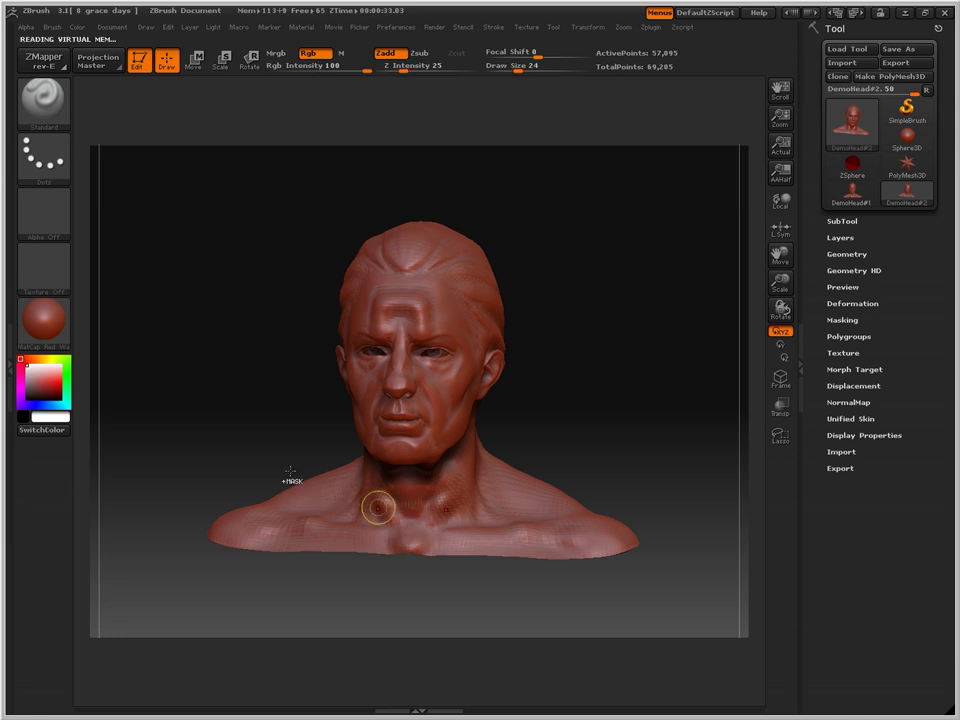
- Browse the startup alphas, choose Alpha 58 for the Standard brush and set the draw size to 48
left_click(37, 217)
mouse_move(169, 237)
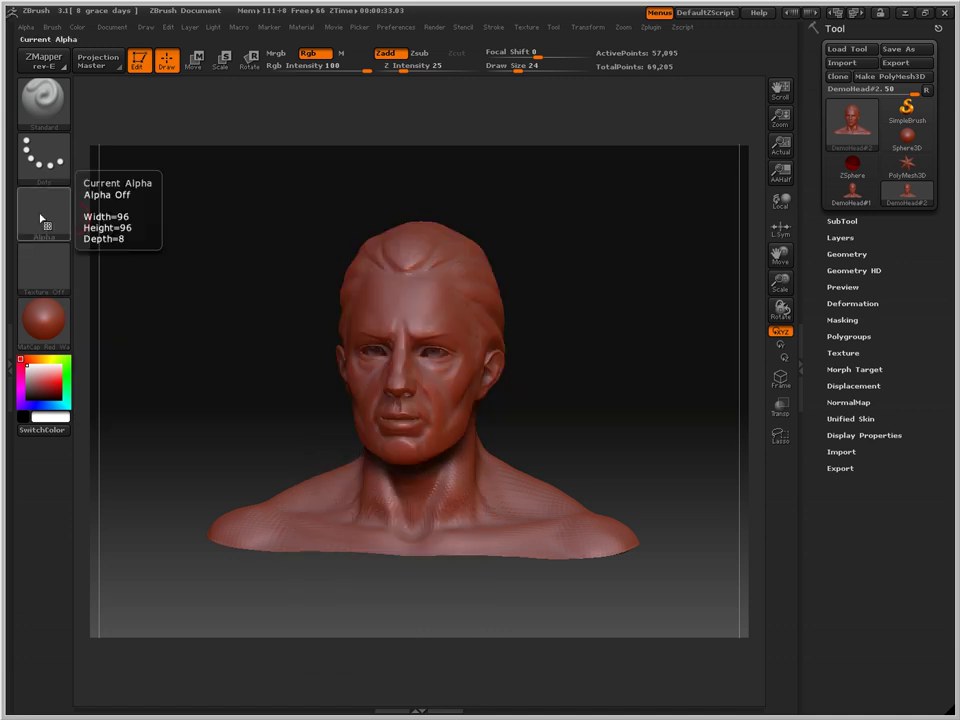
left_click(40, 218)
mouse_move(352, 231)
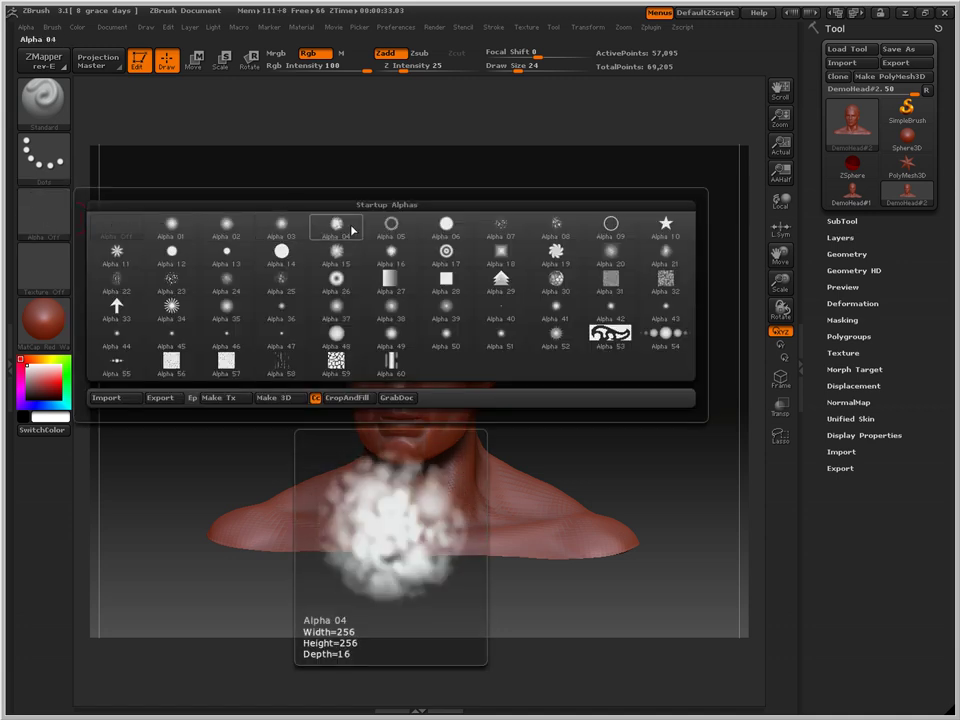
mouse_move(668, 347)
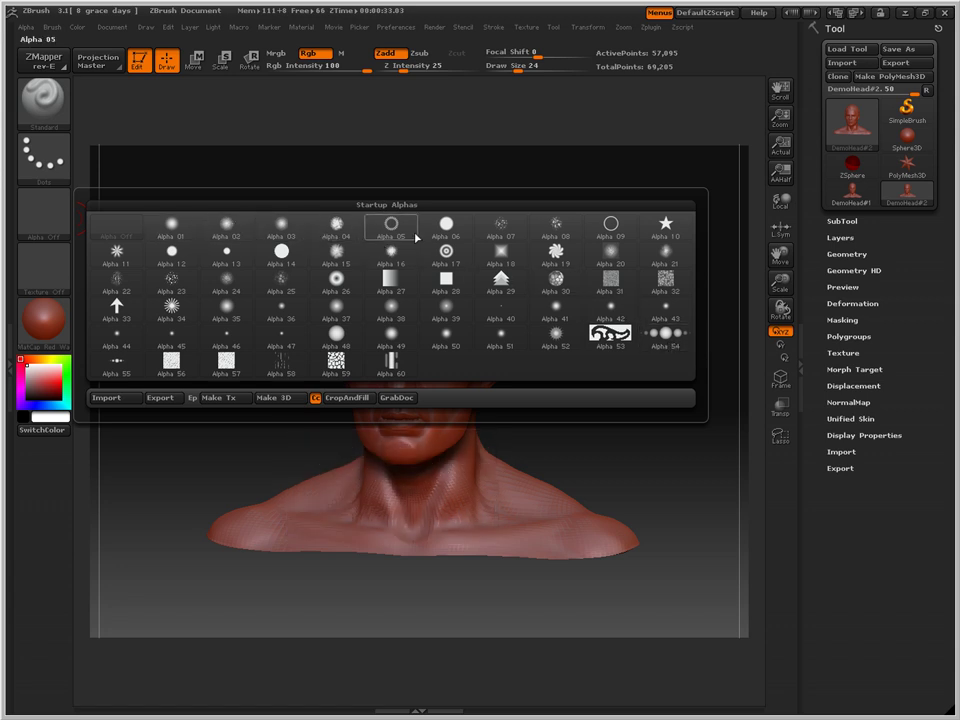
mouse_move(131, 228)
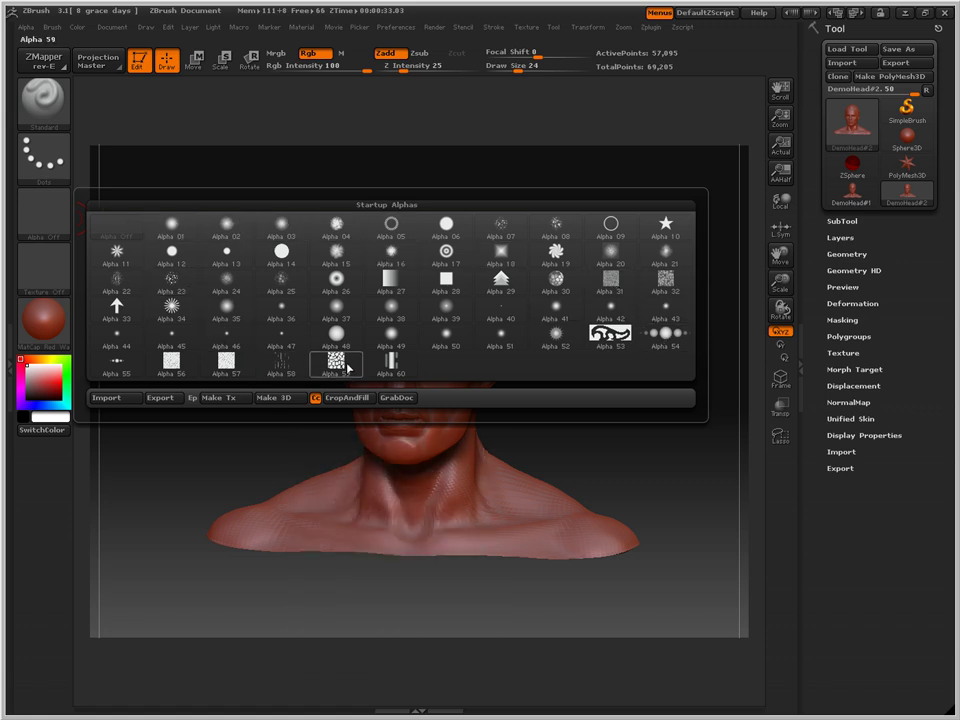
mouse_move(268, 370)
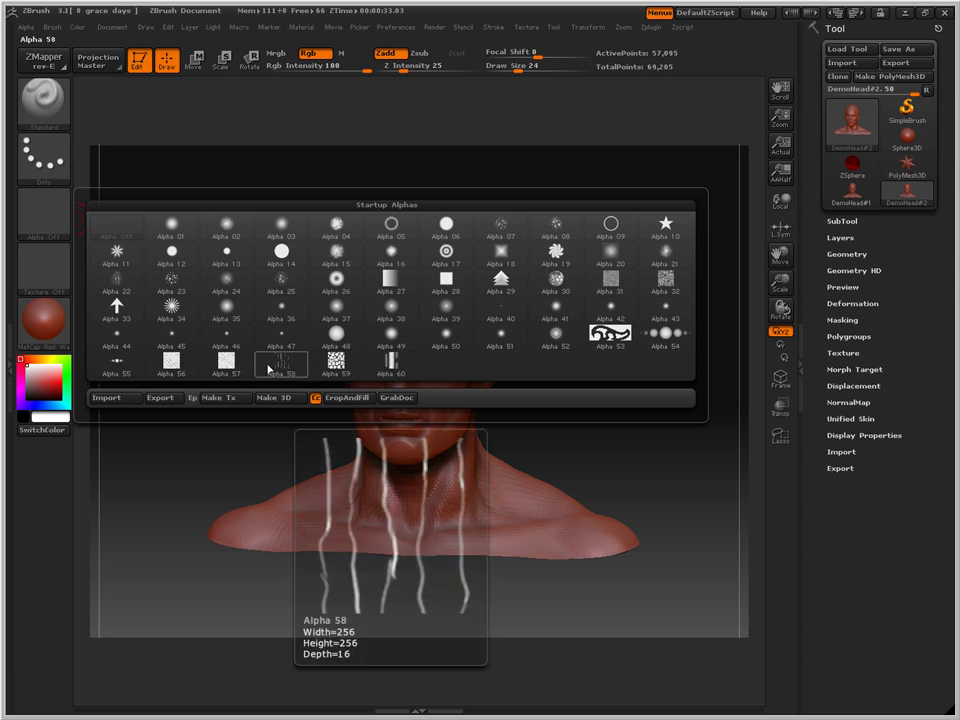
mouse_move(609, 285)
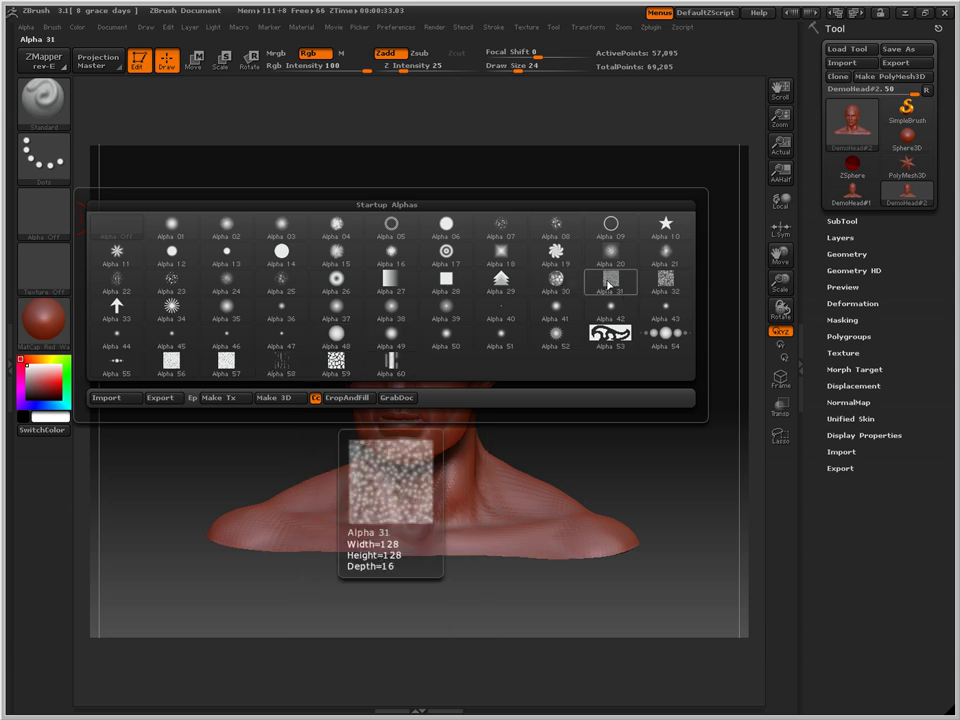
left_click(277, 367)
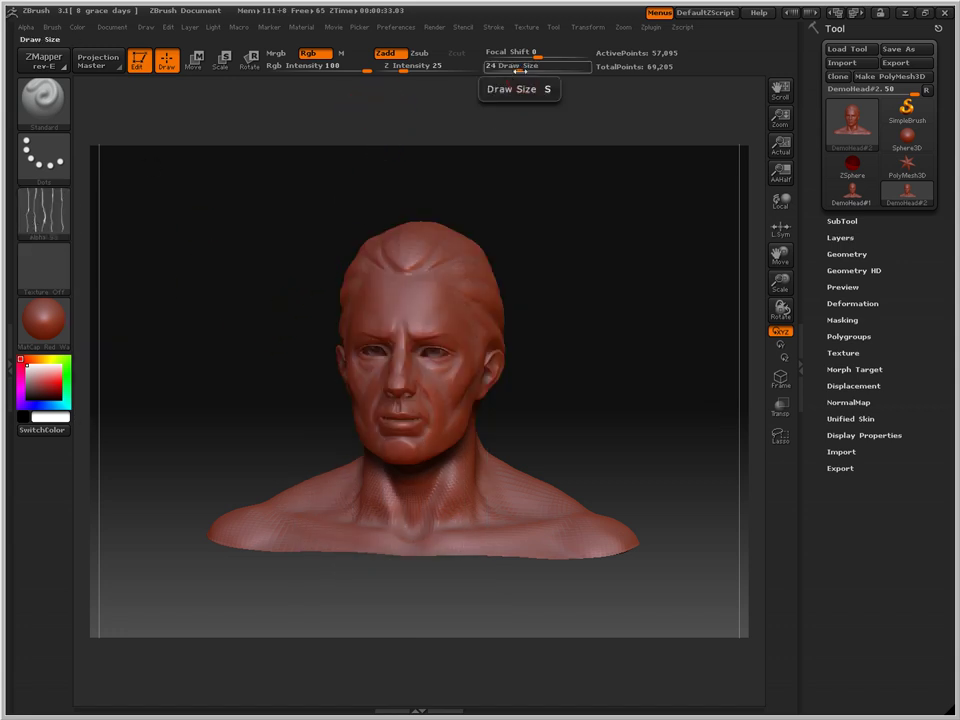
mouse_move(517, 70)
left_mouse_down()
mouse_move(541, 71)
mouse_move(531, 77)
left_mouse_up()
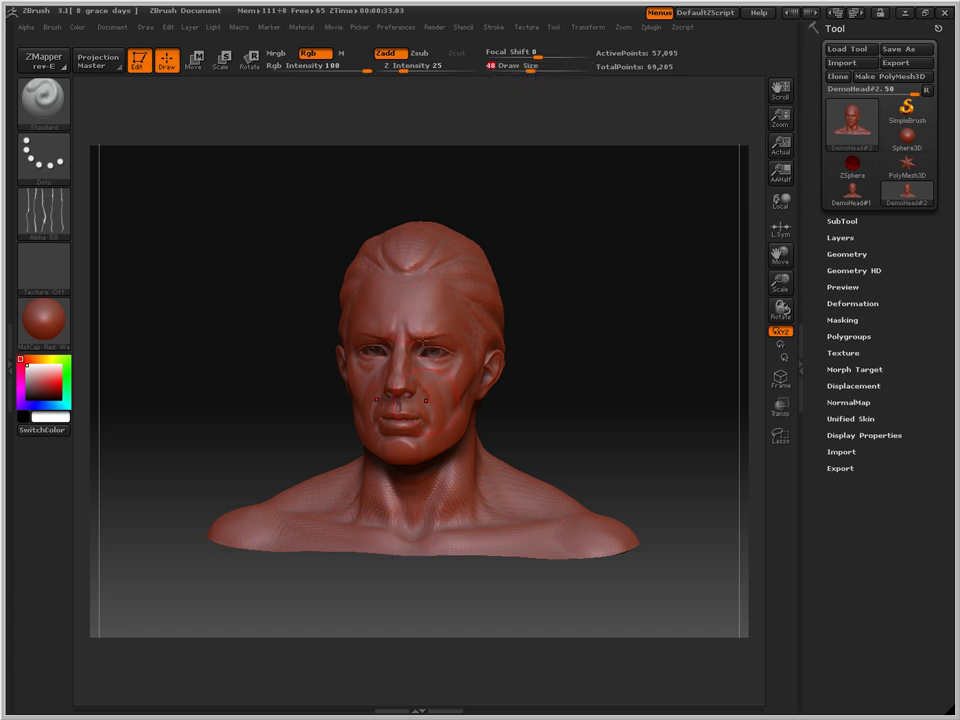
- Try Alpha 58 textured strokes across the forehead, cheeks, jaw and shoulders, and undo them all
left_click_drag(402, 294, 449, 309)
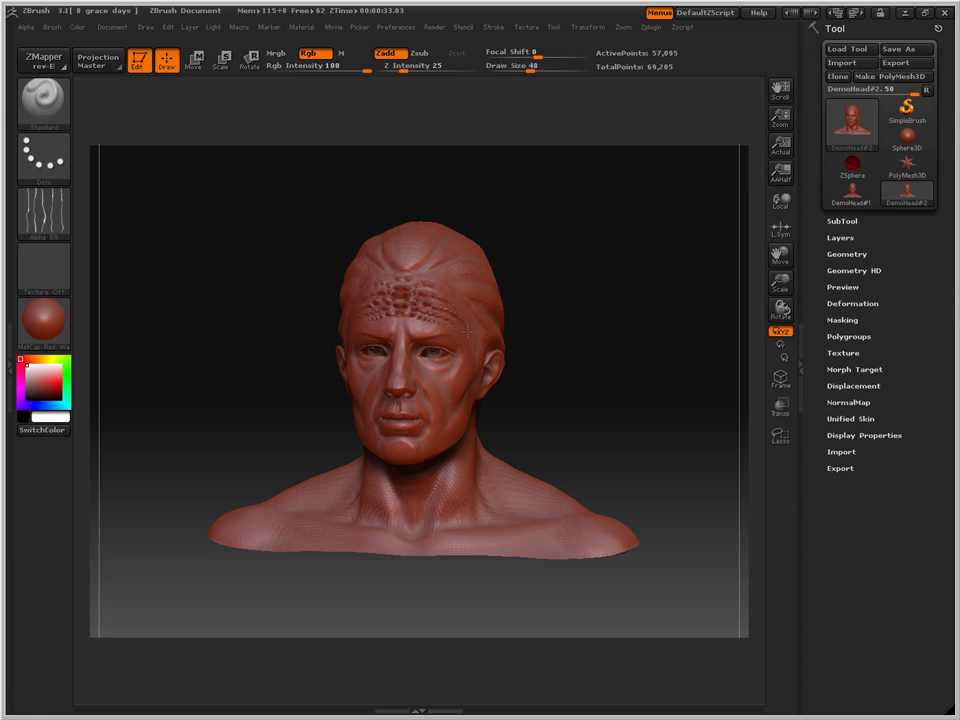
left_click_drag(470, 352, 457, 457)
left_click_drag(422, 552, 467, 524)
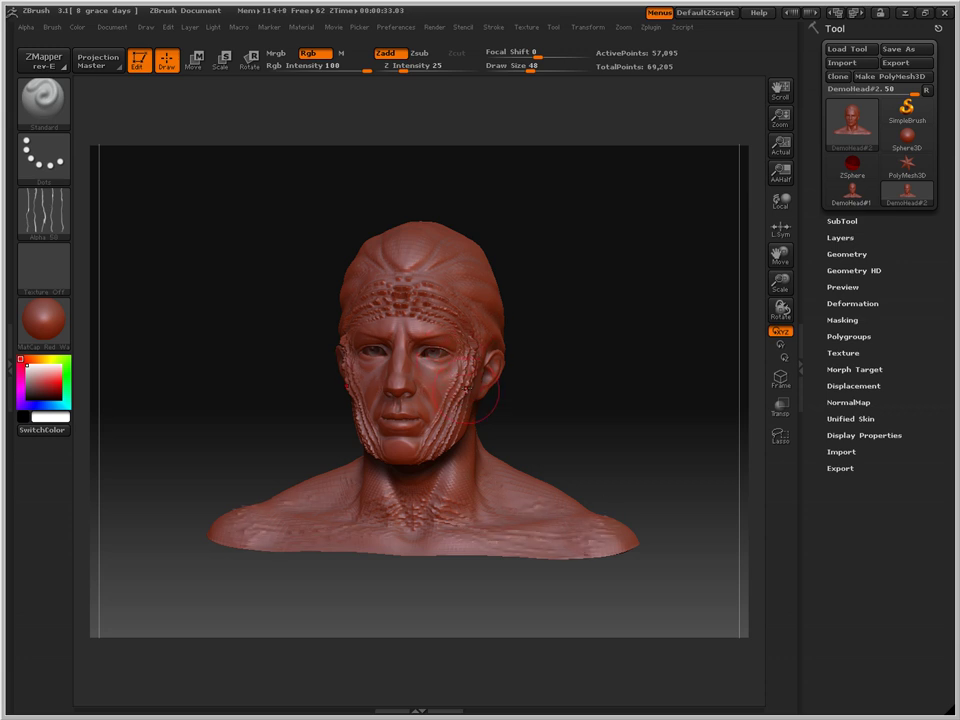
left_click_drag(432, 414, 444, 360)
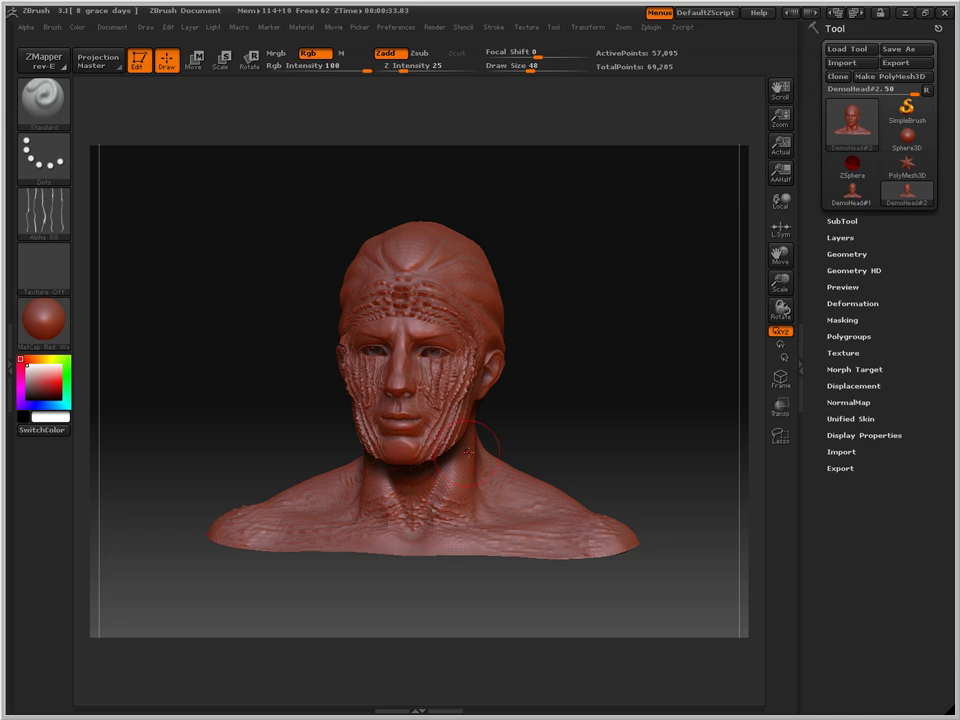
key("ctrl+z")
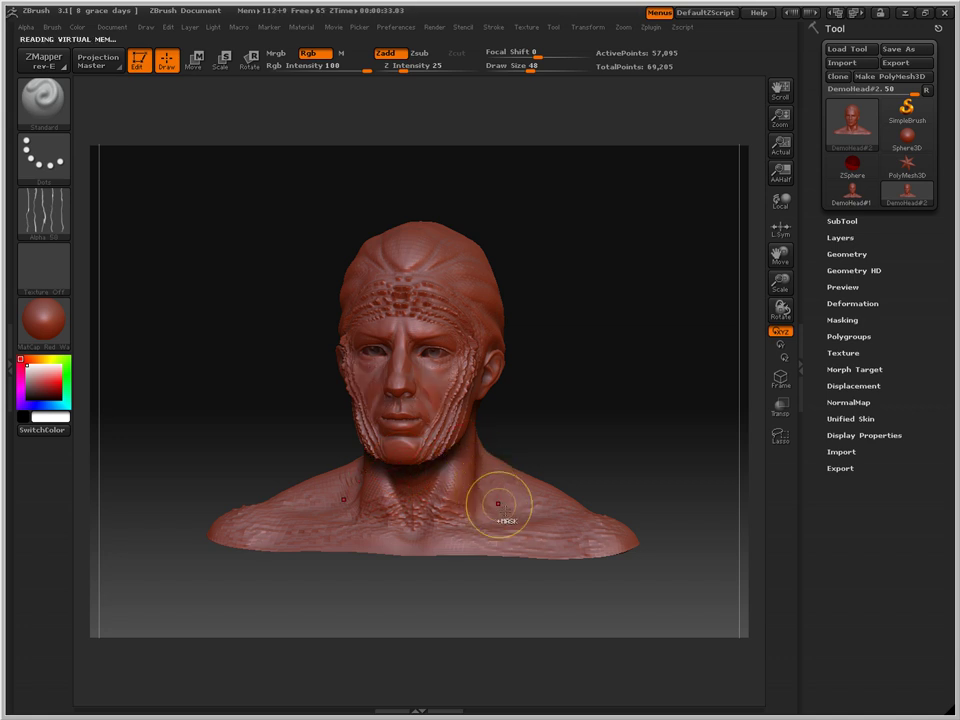
key("ctrl+z")
key("ctrl+z")
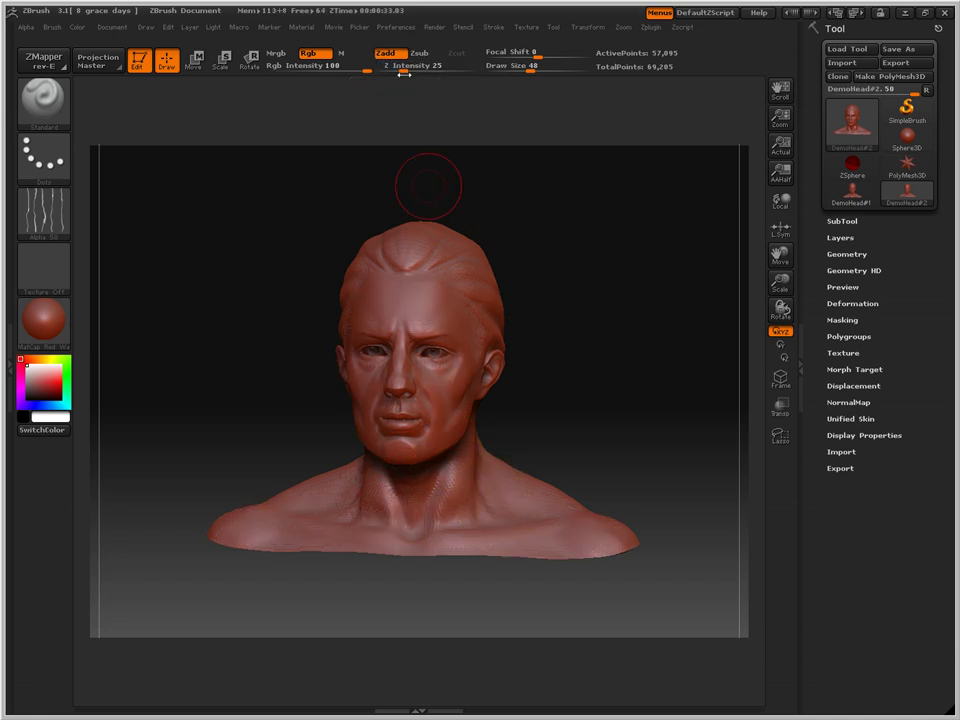
- Set the Z Intensity to 8, try lighter textured strokes on the forehead and chin, and undo them
left_click(404, 69)
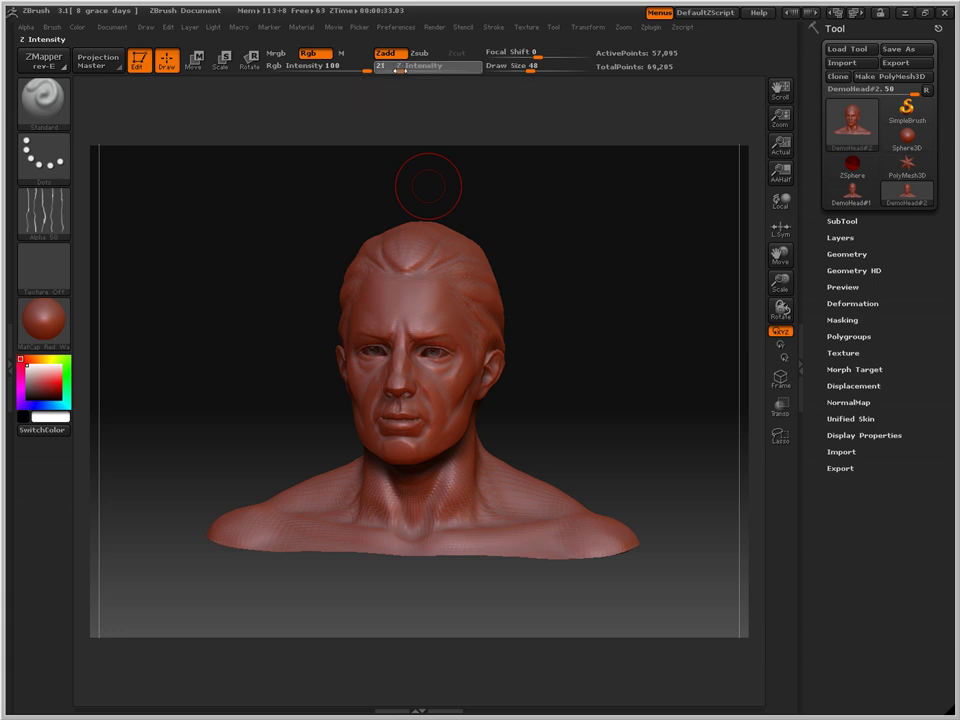
left_click_drag(390, 73, 386, 73)
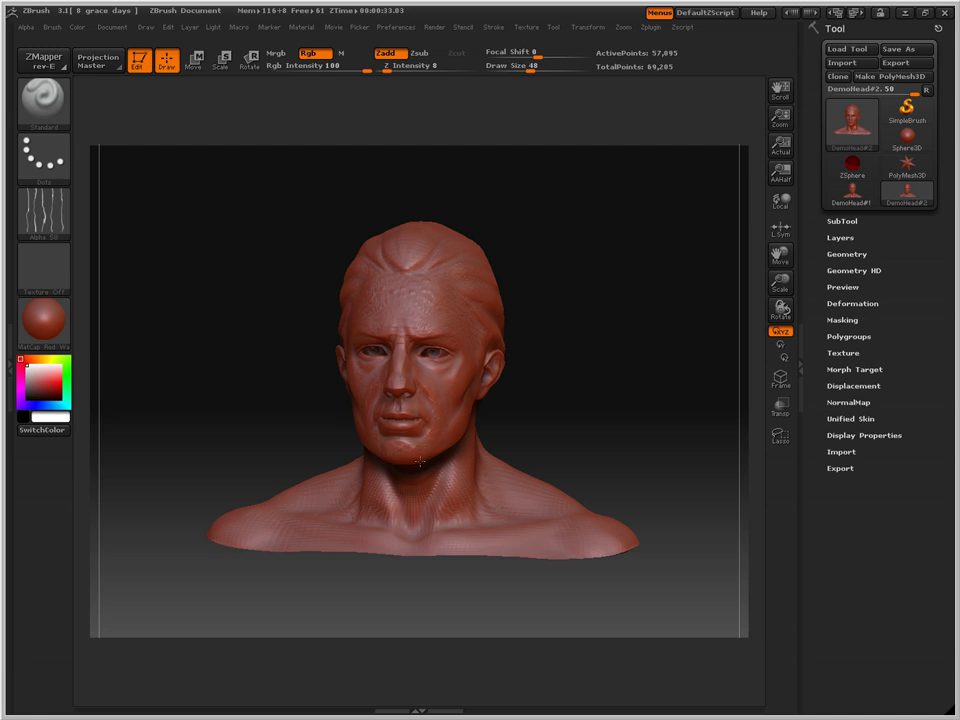
key("ctrl+z")
key("ctrl+z")
key("ctrl+z")
key("ctrl+z")
key("ctrl+z")
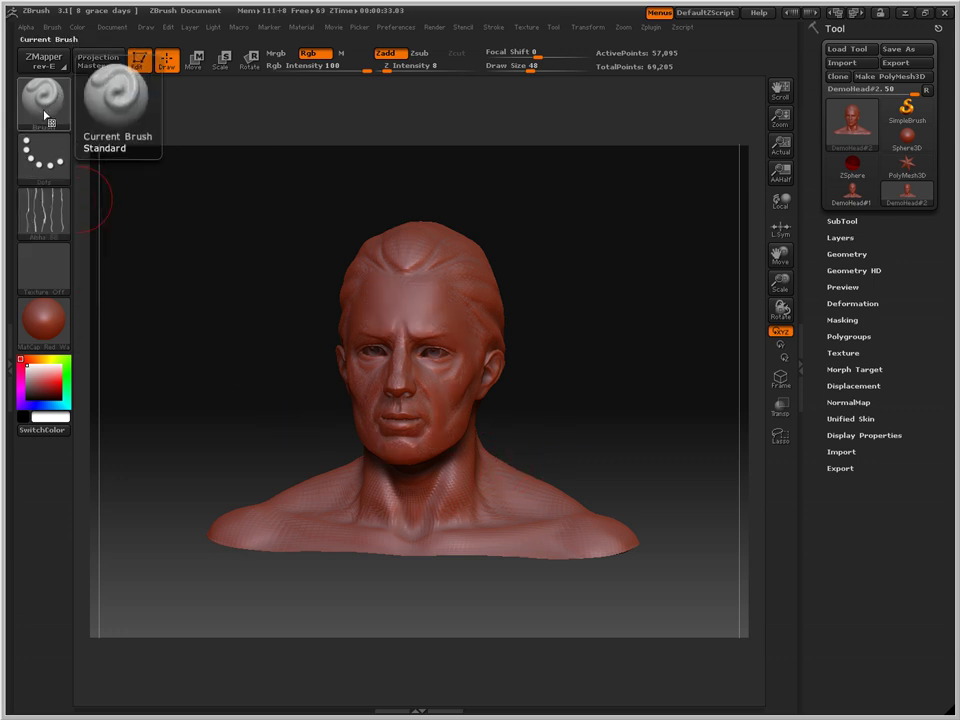
- Switch the Standard brush's alpha from Alpha 58 to Alpha Off
left_click_drag(248, 460, 290, 462)
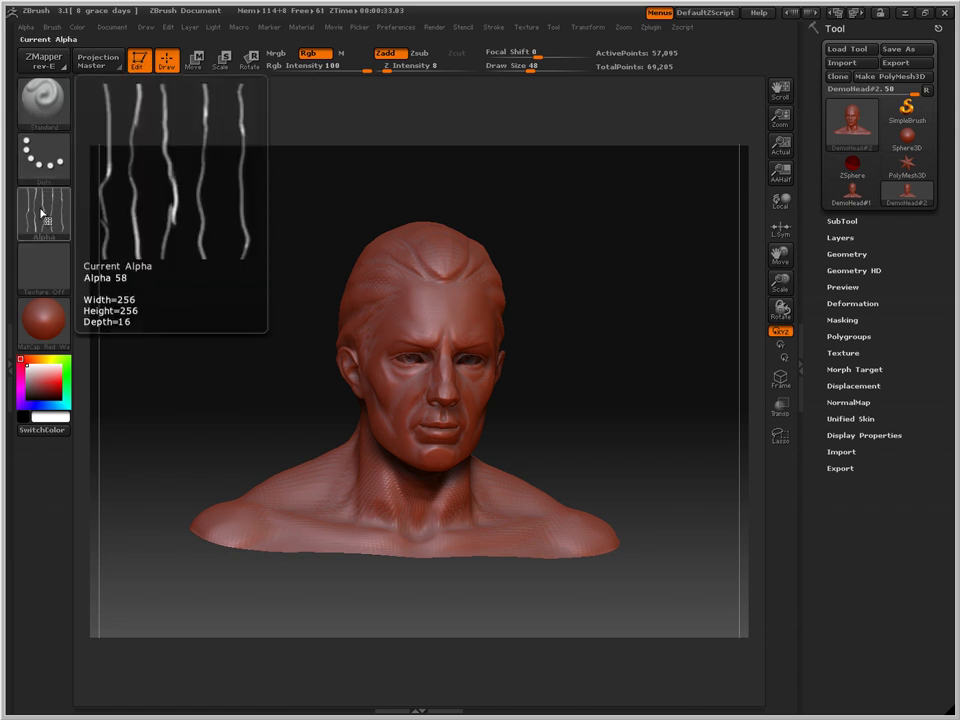
left_click(40, 214)
left_click(115, 232)
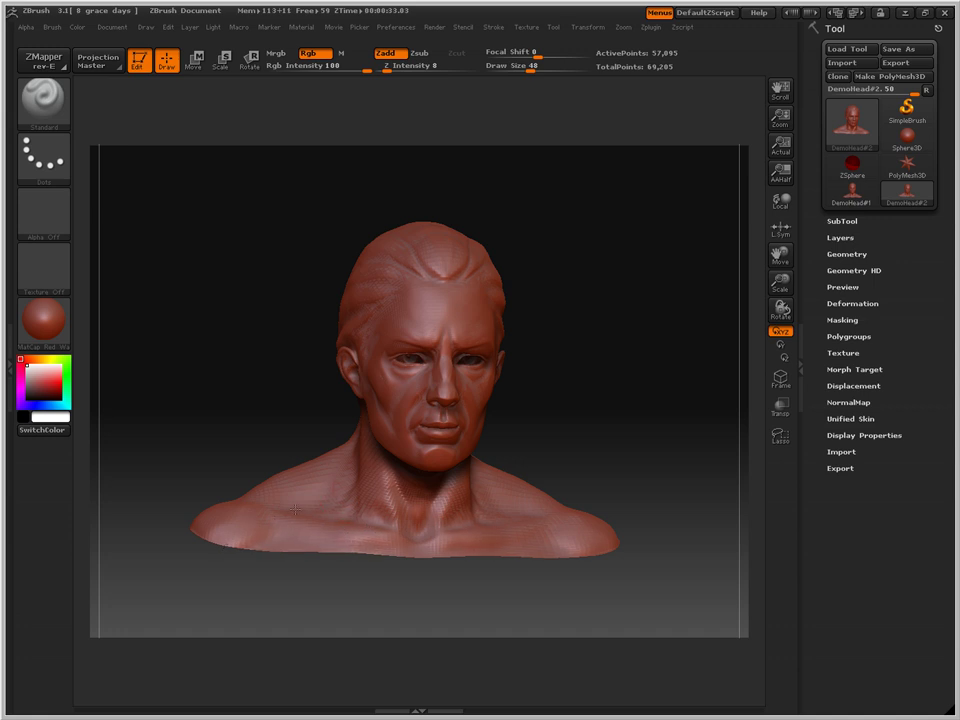
- Smooth away the sculpted hair ridges across the front and top of the scalp
left_click_drag(579, 418, 549, 428, "shift")
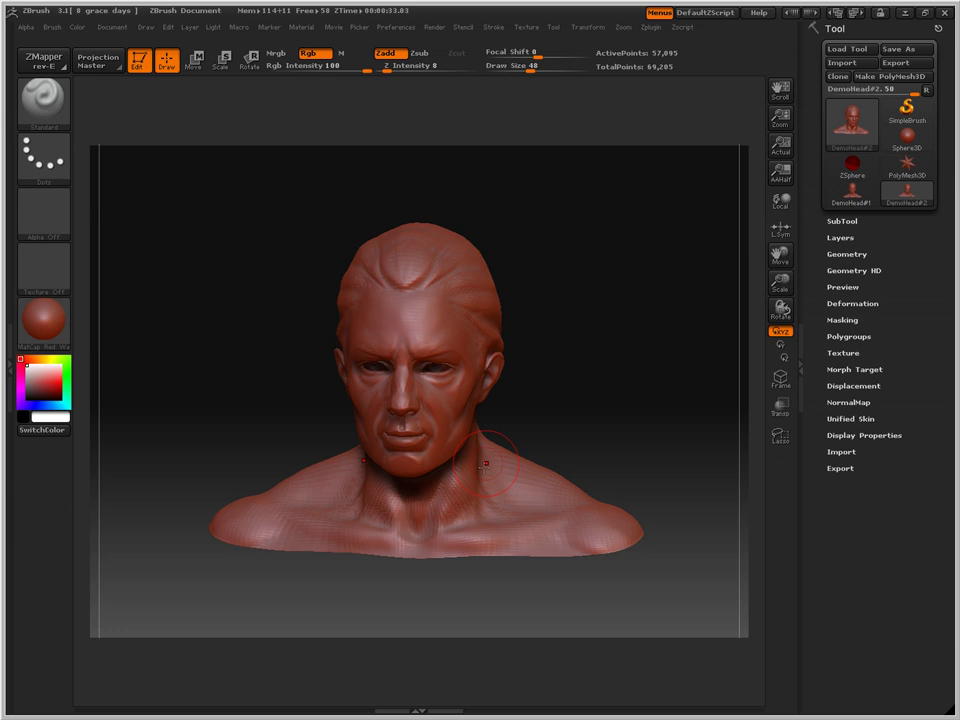
left_click_drag(561, 399, 577, 397)
mouse_move(682, 280)
left_mouse_down()
mouse_move(677, 270)
mouse_move(673, 281)
mouse_move(659, 275)
left_mouse_up()
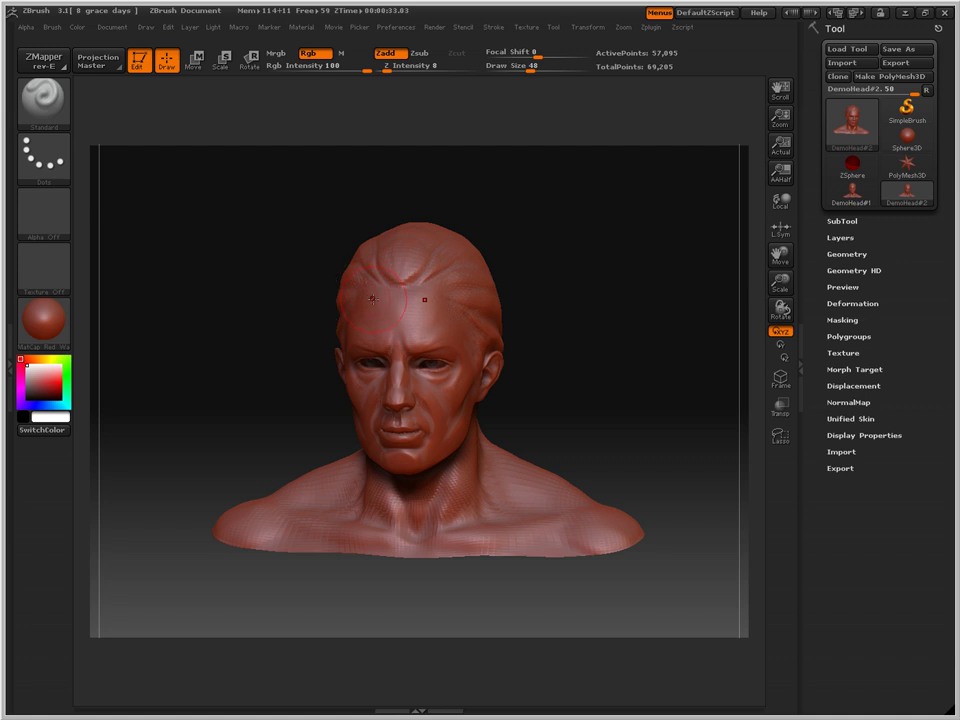
mouse_move(604, 317)
left_mouse_down()
mouse_move(598, 339)
mouse_move(554, 366)
mouse_move(596, 334)
left_mouse_up()
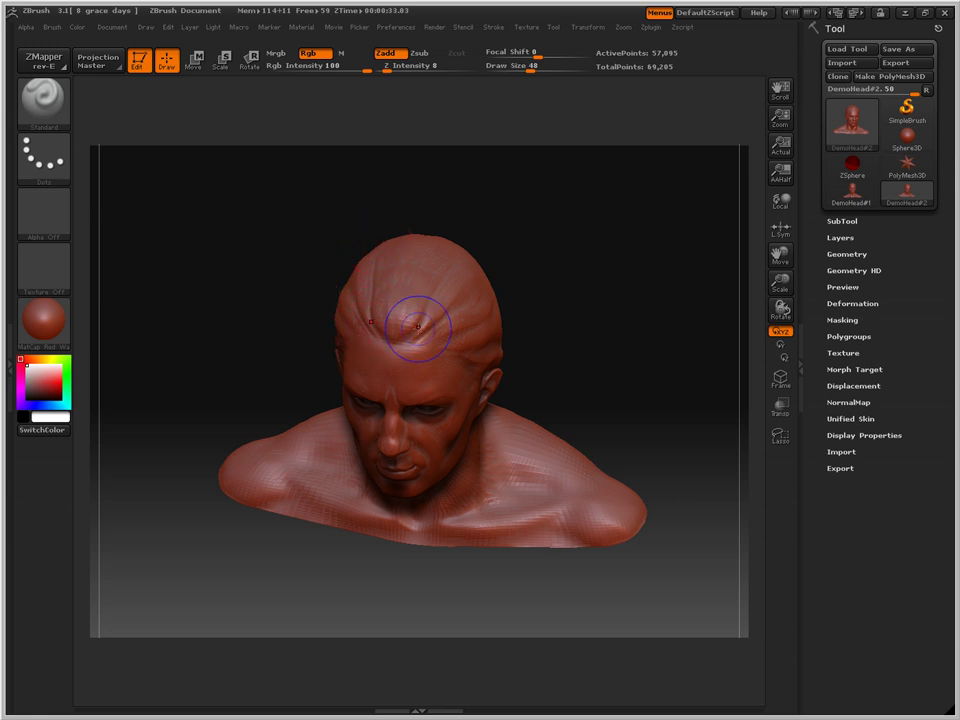
left_click_drag(418, 326, 426, 314, "shift")
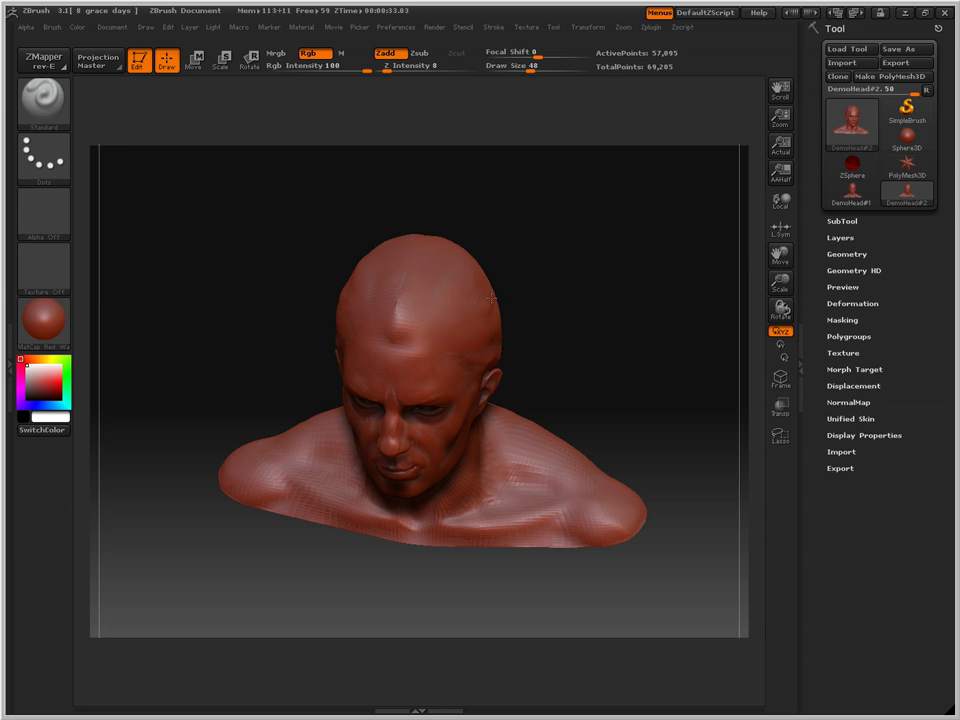
left_click_drag(389, 332, 400, 318, "shift")
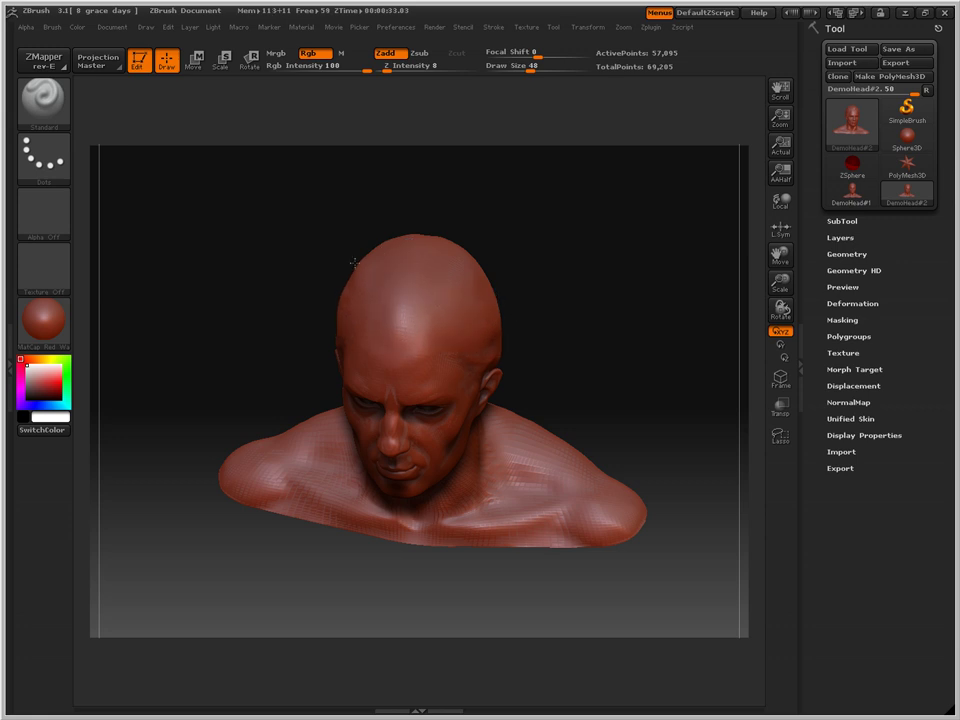
left_click_drag(628, 343, 628, 312)
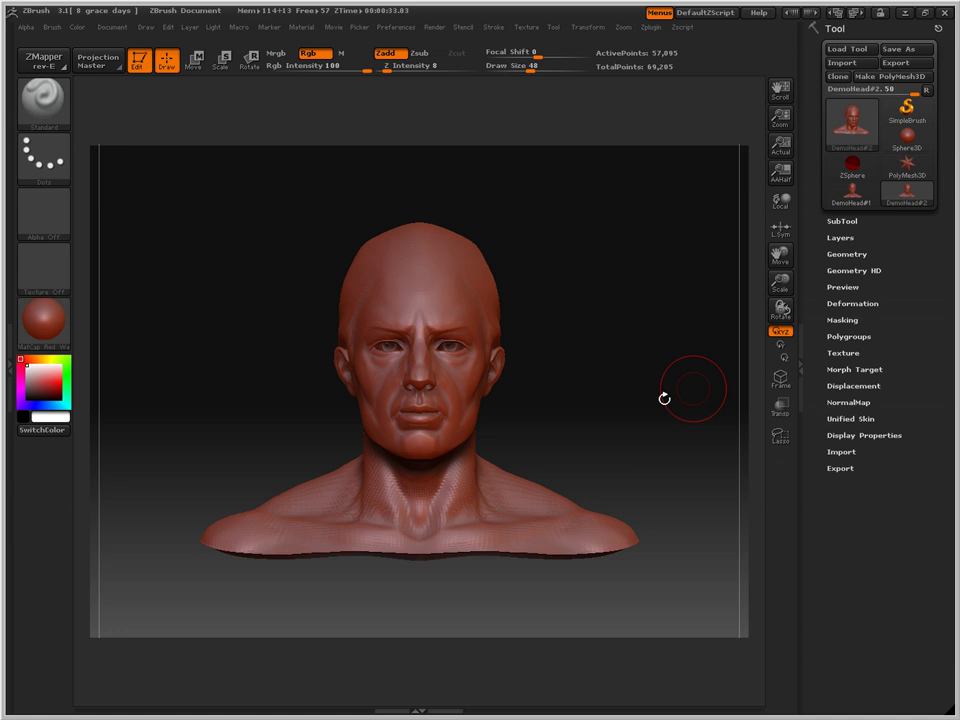
- Set the Standard brush's Z Intensity to 94
left_click_drag(664, 398, 610, 395)
left_click_drag(386, 68, 469, 74)
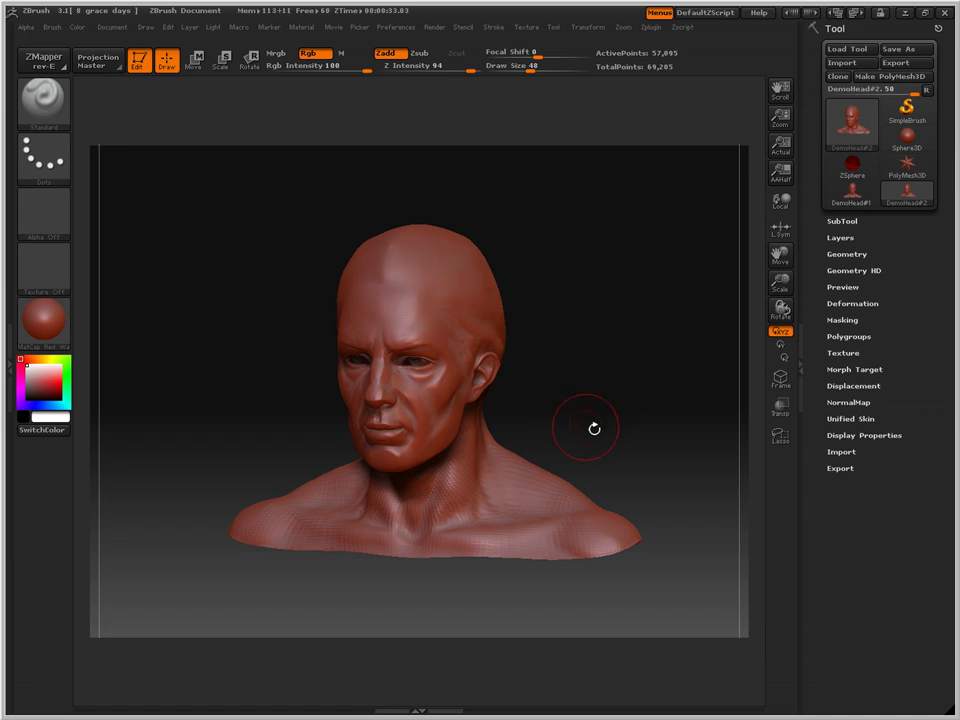
left_click_drag(593, 426, 611, 426)
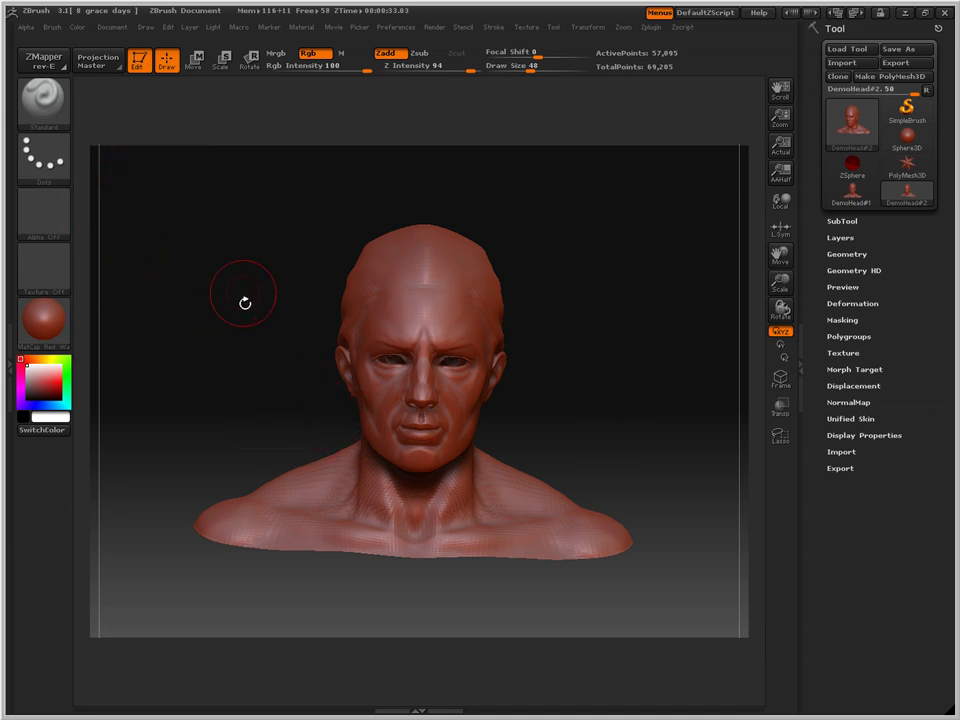
- Try strong raised strokes across the shoulders, chest and lower face, and undo them all
mouse_move(305, 516)
left_mouse_down()
mouse_move(292, 512)
mouse_move(395, 505)
mouse_move(410, 455)
mouse_move(421, 230)
mouse_move(420, 400)
mouse_move(498, 493)
mouse_move(472, 518)
mouse_move(570, 530)
mouse_move(515, 495)
mouse_move(278, 498)
mouse_move(216, 537)
left_mouse_up()
key("ctrl+z")
left_click_drag(440, 442, 436, 382)
key("ctrl+z")
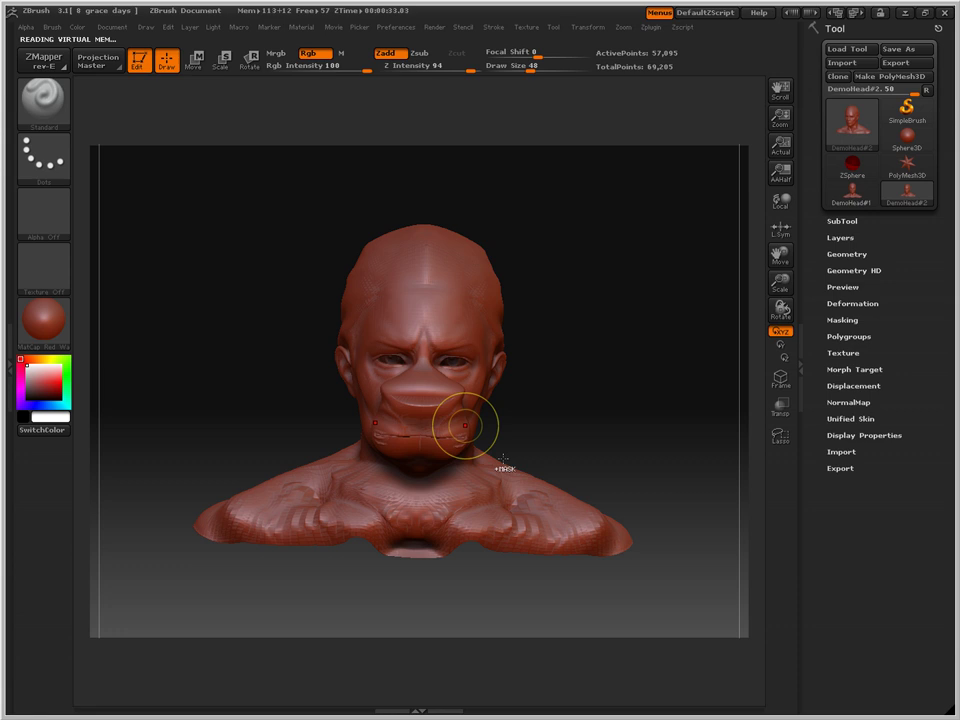
key("ctrl+z")
key("ctrl+z")
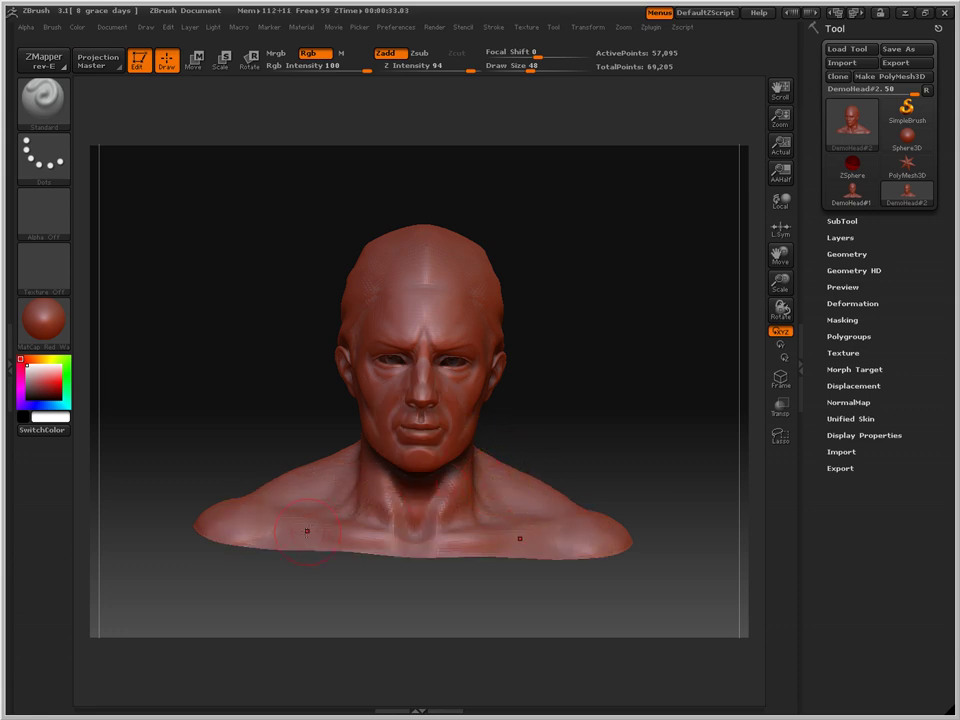
- Try raising a rounded bump on both shoulders twice, undoing each attempt
mouse_move(298, 505)
left_mouse_down()
mouse_move(298, 522)
mouse_move(305, 515)
left_mouse_up()
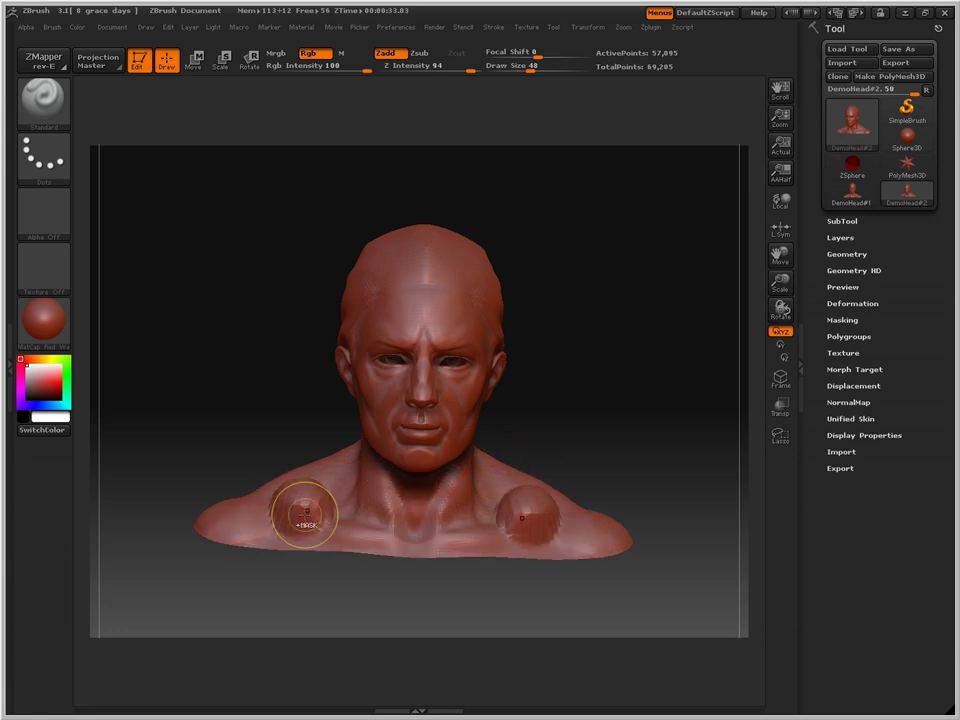
key("ctrl+z")
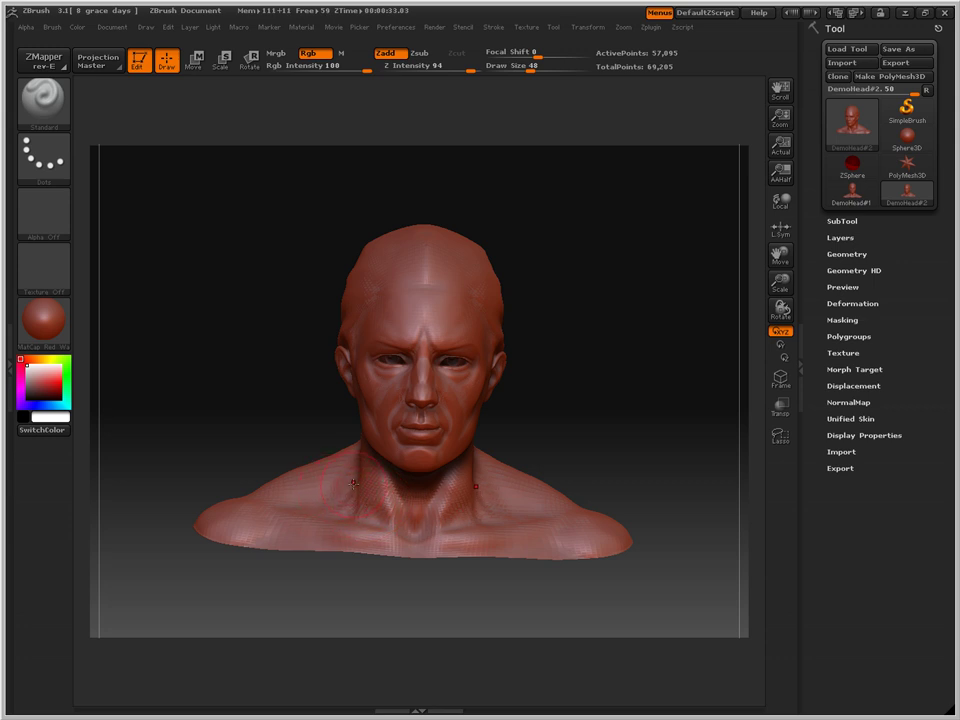
left_click_drag(328, 497, 315, 495)
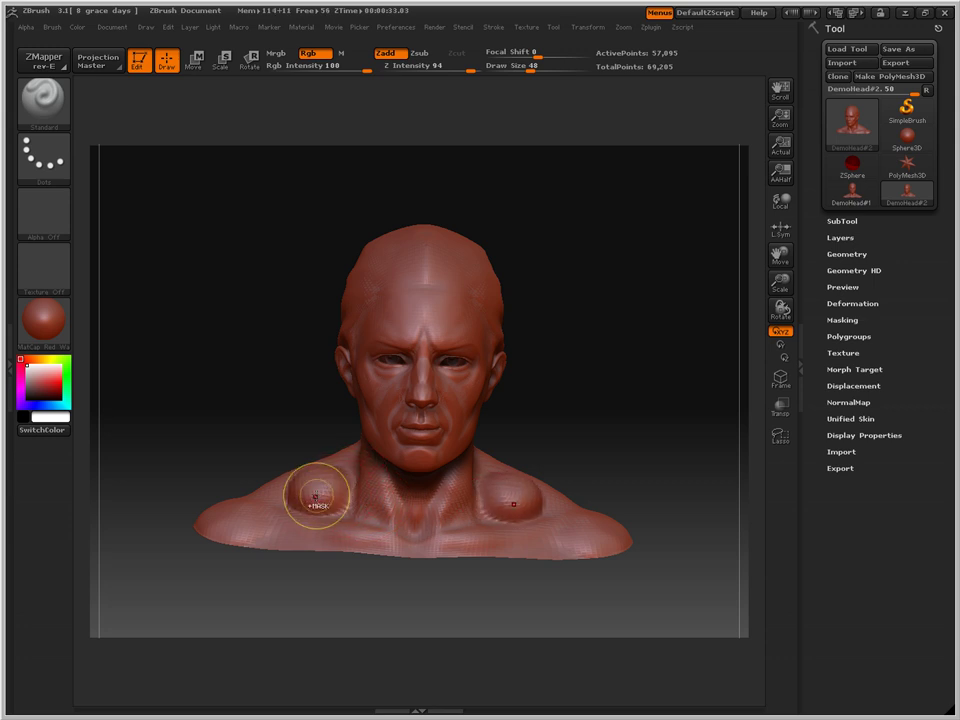
key("ctrl+z")
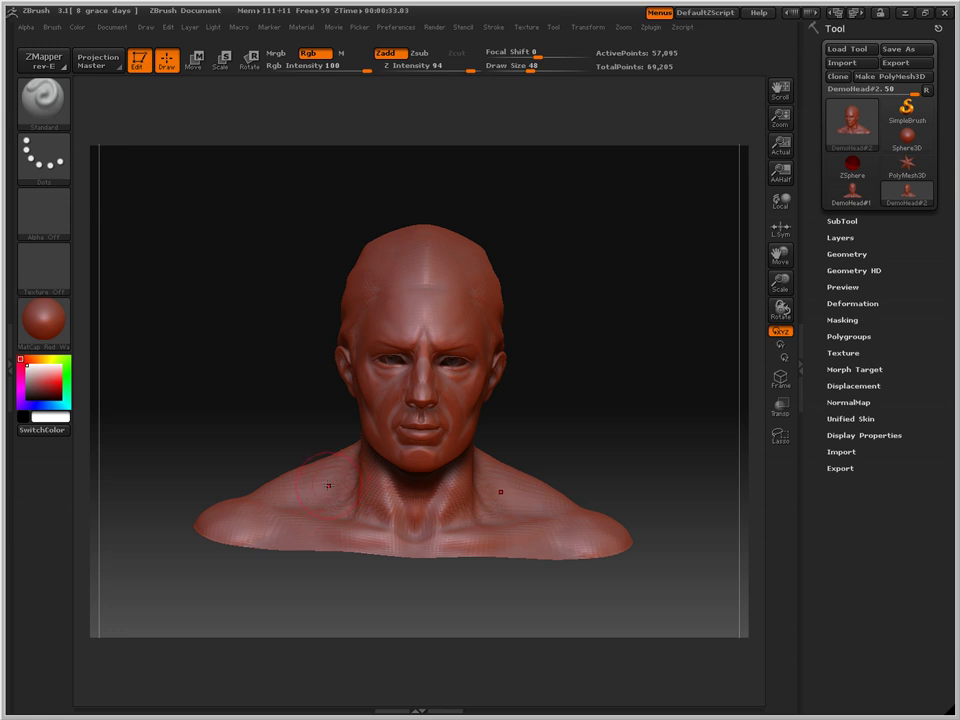
- Try inverted strokes that carve into the shoulders, forehead, face and neck, and undo them all
mouse_move(328, 486)
left_mouse_down("alt")
mouse_move(312, 494)
mouse_move(330, 488)
left_mouse_up("alt")
mouse_move(420, 292)
left_mouse_down("alt")
mouse_move(390, 345)
mouse_move(382, 530)
left_mouse_up("alt")
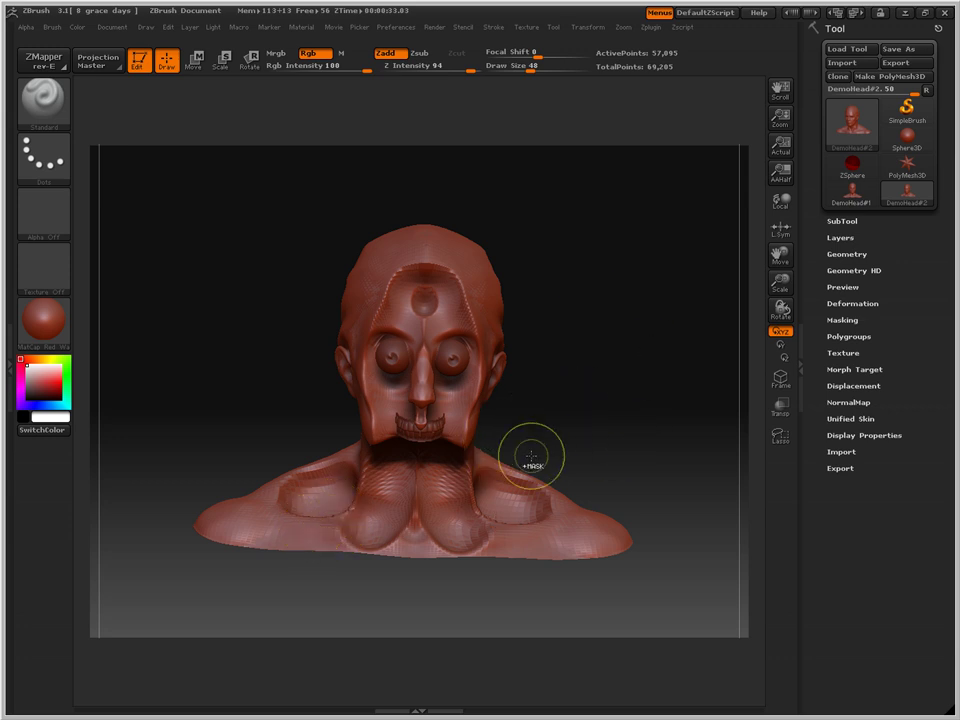
key("ctrl+z")
key("ctrl+z")
key("ctrl+z")
key("ctrl+z")
key("ctrl+z")
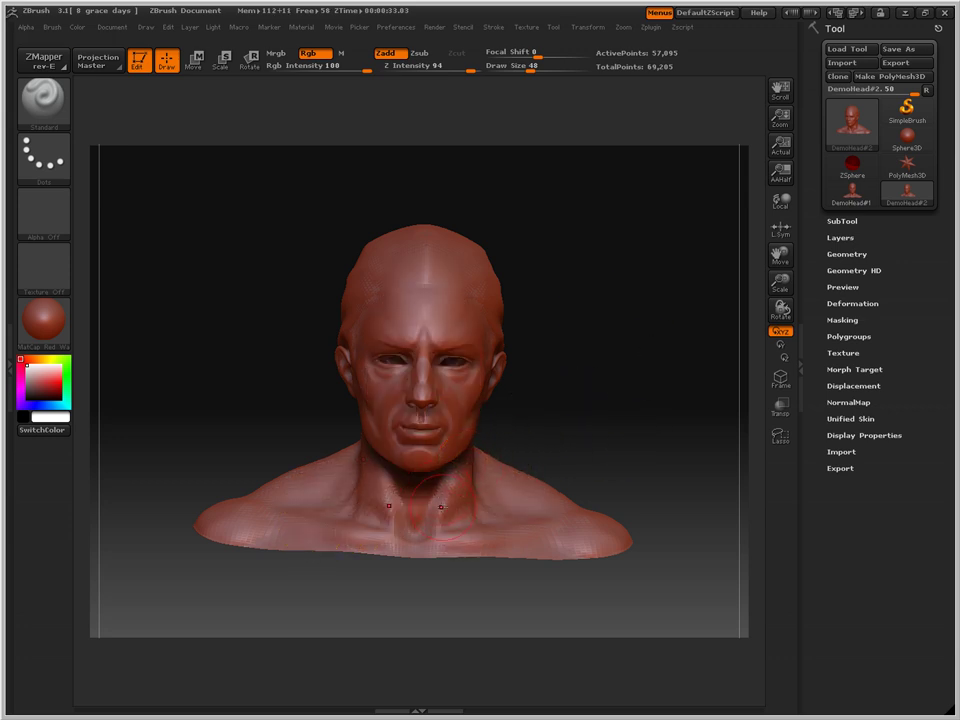
mouse_move(531, 526)
left_mouse_down()
mouse_move(574, 517)
mouse_move(508, 508)
left_mouse_up()
key("ctrl+z")
left_click_drag(620, 188, 577, 249)
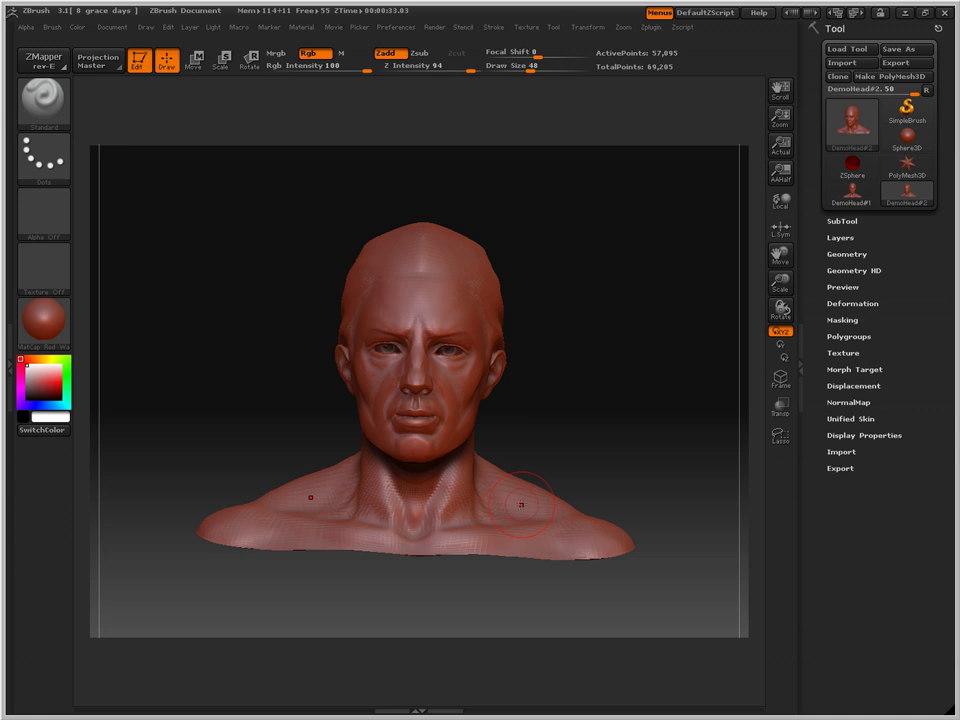
key("super")
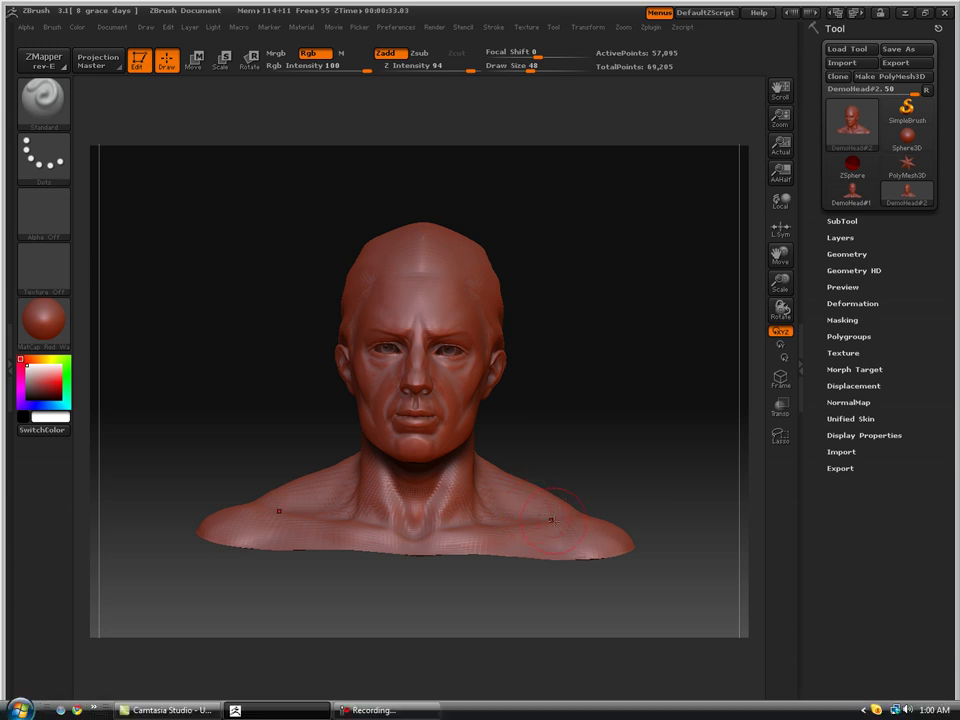
key("super")
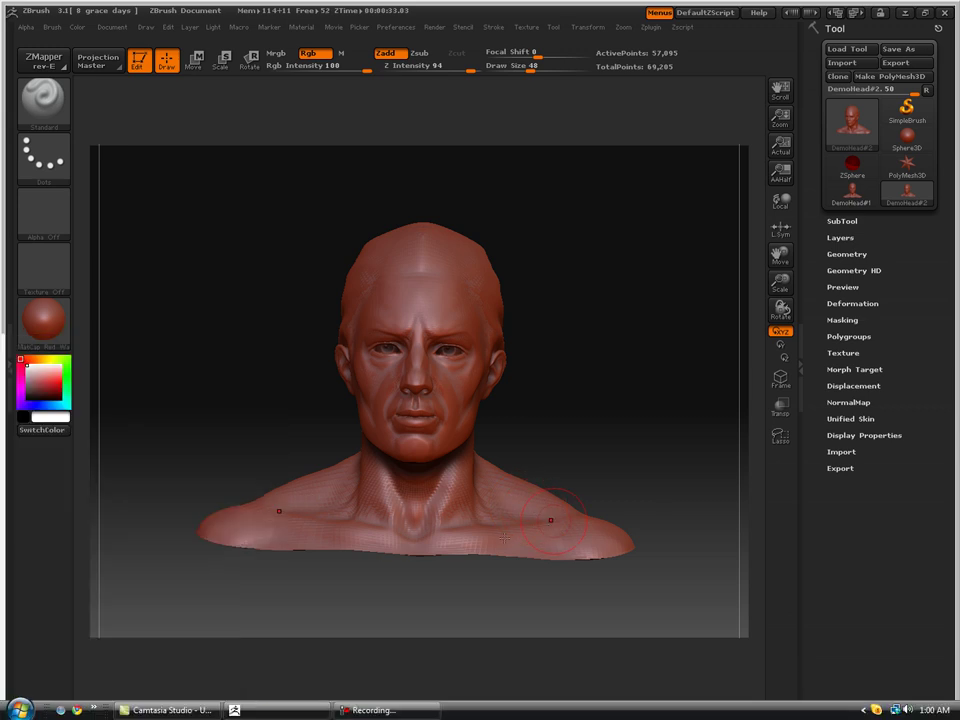
left_click(314, 711)
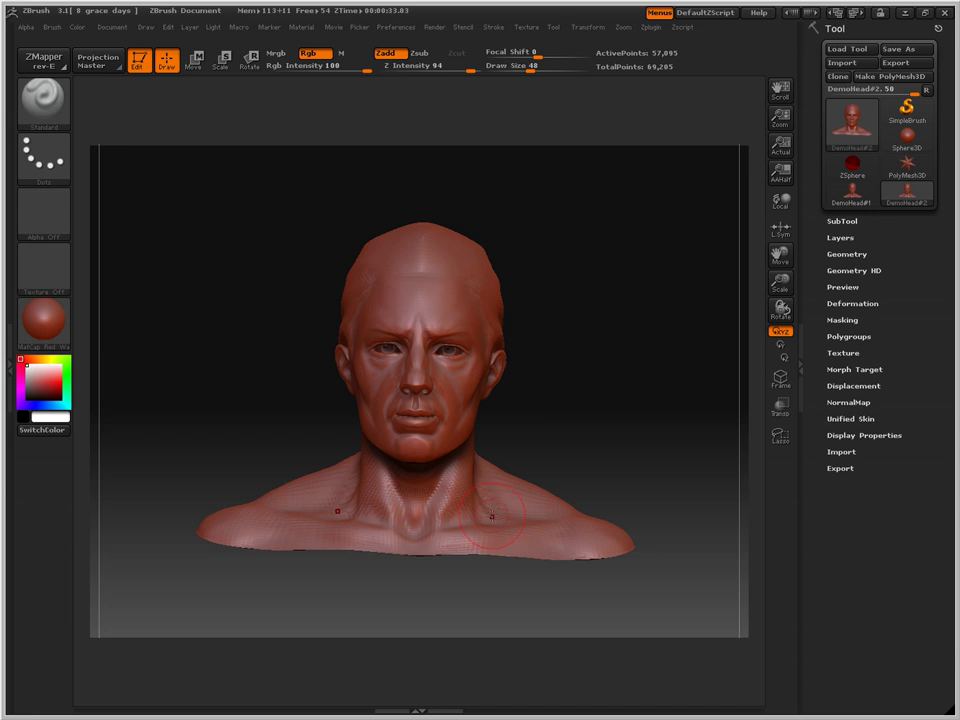
- Paint a mask over the outer shoulders, neck, chest and head, leaving a strip on each shoulder unmasked
mouse_move(561, 514)
left_mouse_down()
mouse_move(561, 525)
mouse_move(610, 545)
left_mouse_up()
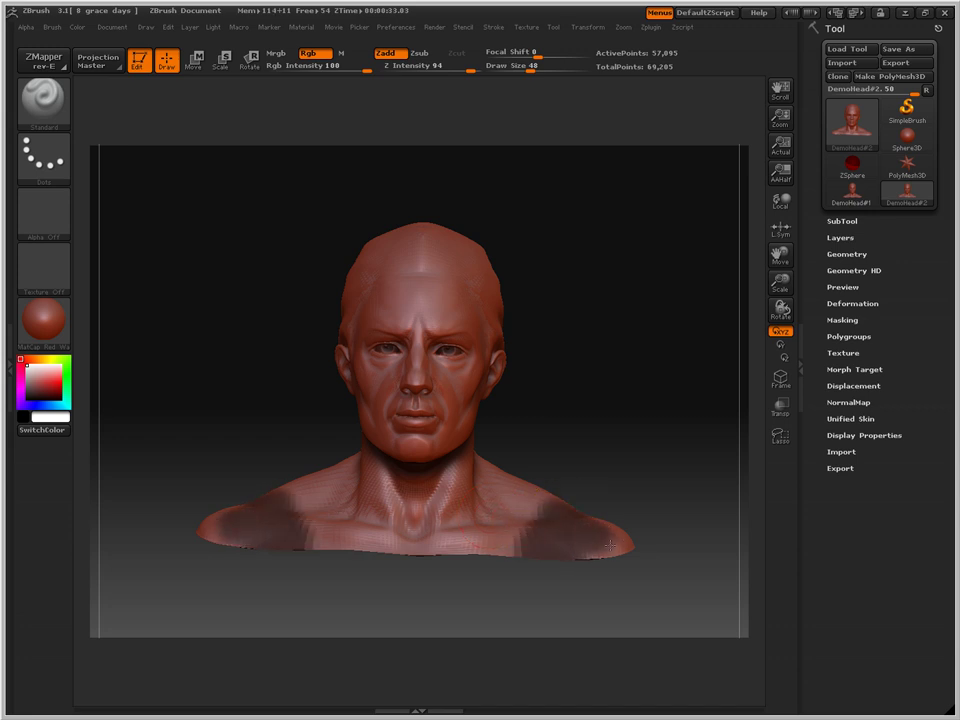
mouse_move(484, 470)
left_mouse_down("ctrl")
mouse_move(492, 489)
mouse_move(467, 520)
mouse_move(428, 516)
mouse_move(454, 470)
mouse_move(432, 478)
left_mouse_up("ctrl")
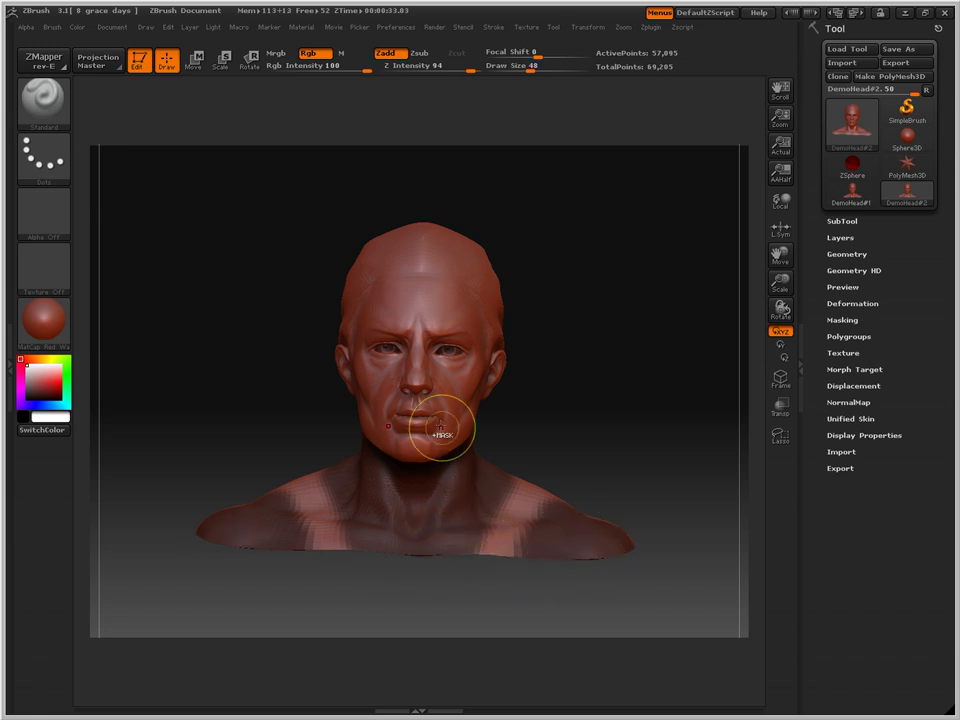
mouse_move(427, 440)
left_mouse_down("ctrl")
mouse_move(420, 420)
mouse_move(486, 413)
mouse_move(425, 365)
mouse_move(453, 236)
mouse_move(392, 285)
mouse_move(362, 330)
mouse_move(376, 345)
mouse_move(377, 436)
left_mouse_up("ctrl")
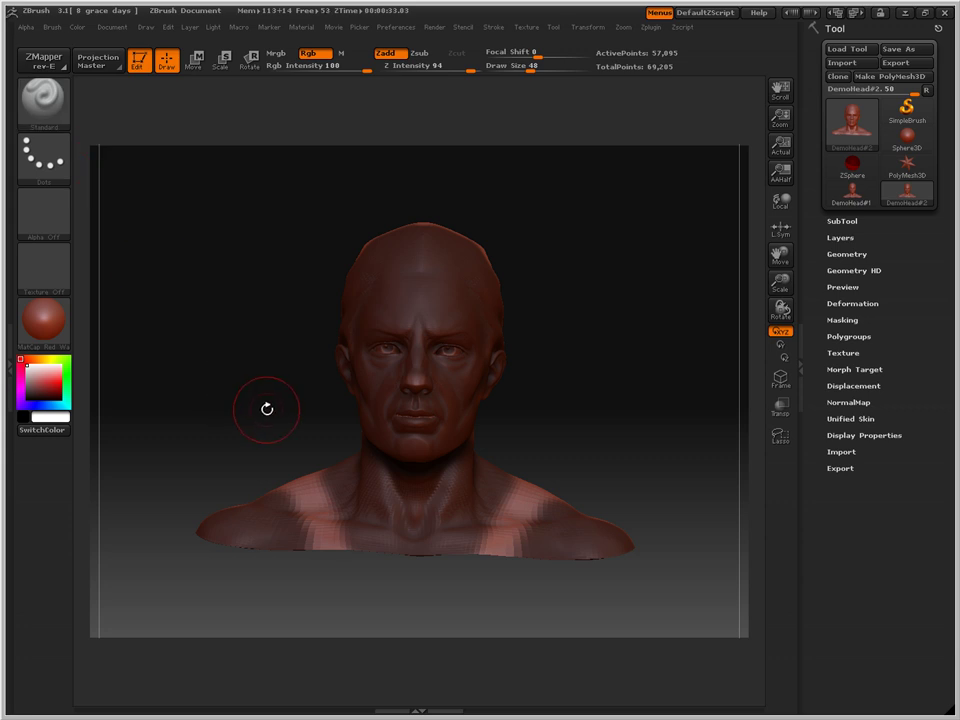
- Raise the unmasked shoulder strips, try extra strokes and dabs on the shoulders, neck and face, and undo the extras
mouse_move(308, 468)
left_mouse_down()
mouse_move(316, 510)
mouse_move(294, 468)
mouse_move(318, 528)
mouse_move(298, 477)
left_mouse_up()
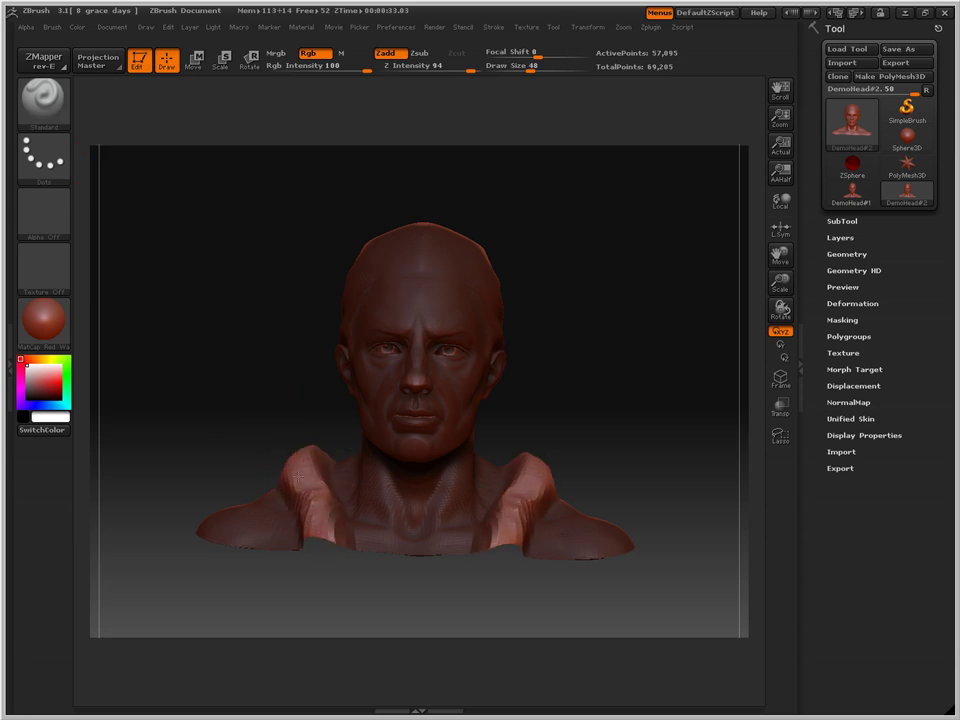
mouse_move(514, 522)
left_mouse_down()
mouse_move(498, 524)
mouse_move(534, 484)
mouse_move(520, 493)
left_mouse_up()
left_click(447, 462)
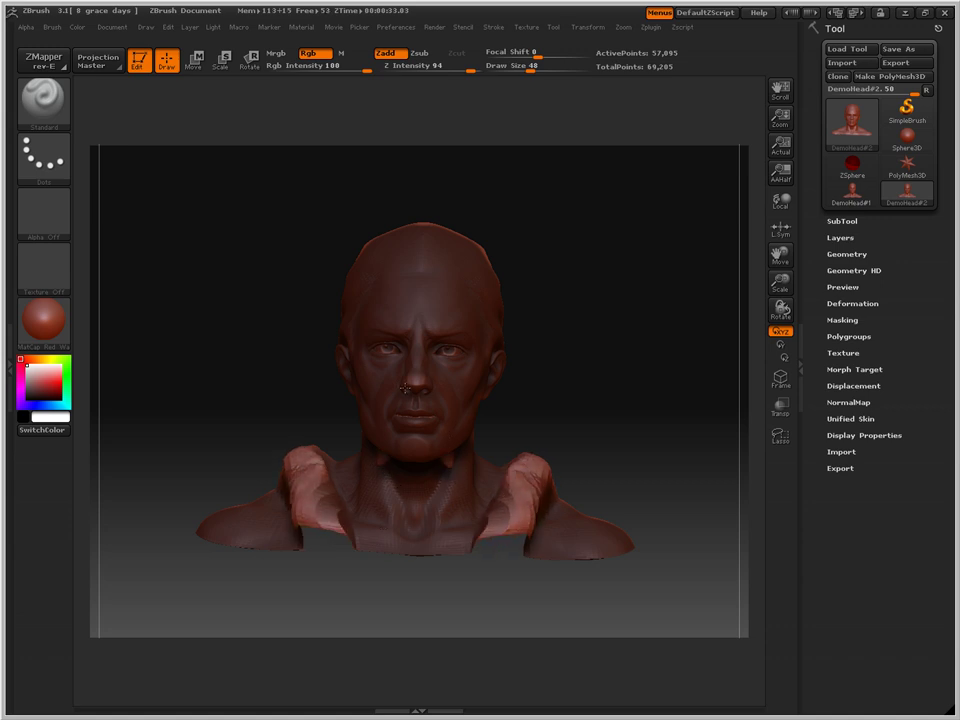
left_click(415, 386)
left_click(414, 432)
left_click(416, 385)
left_click(484, 397)
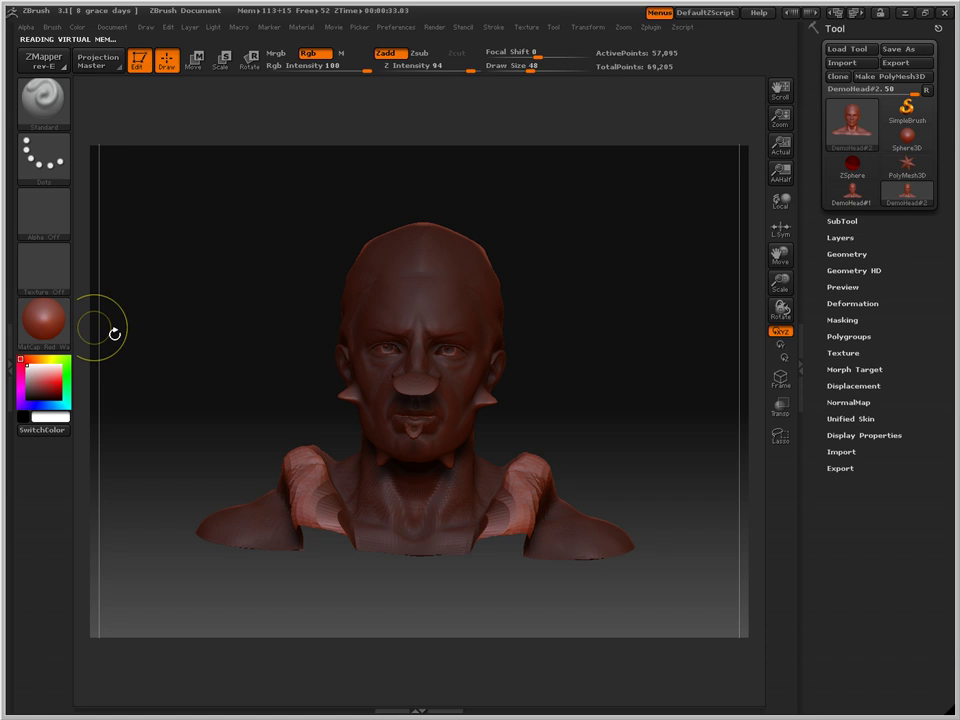
key("ctrl+z")
key("ctrl+z")
key("ctrl+z")
key("ctrl+z")
key("ctrl+z")
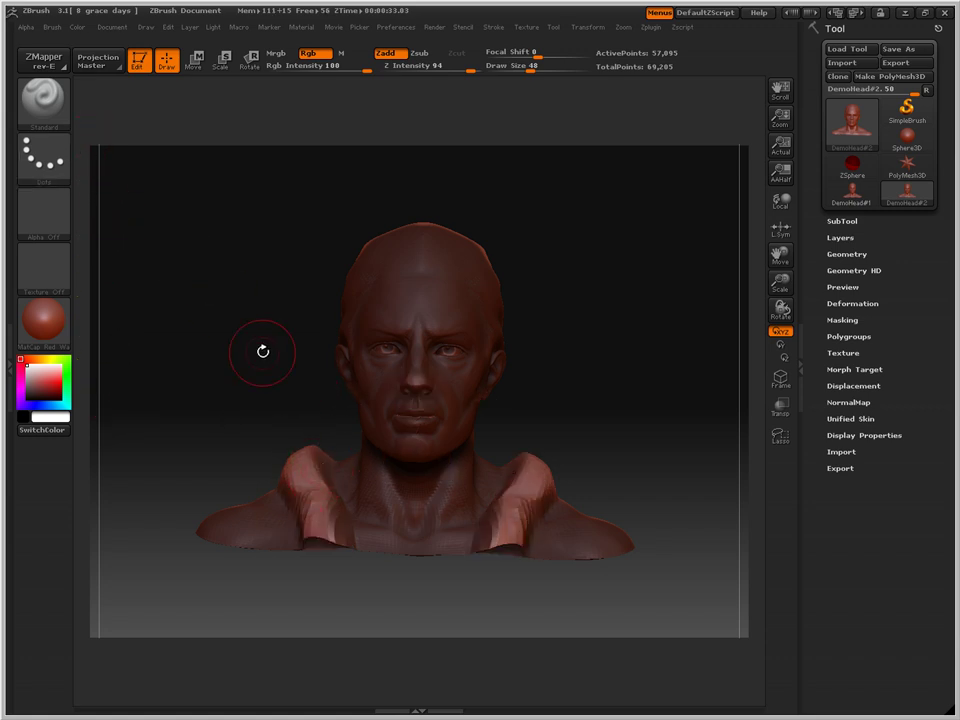
- Clear the mask from the head model and undo the raised shoulder strips
left_click(845, 319)
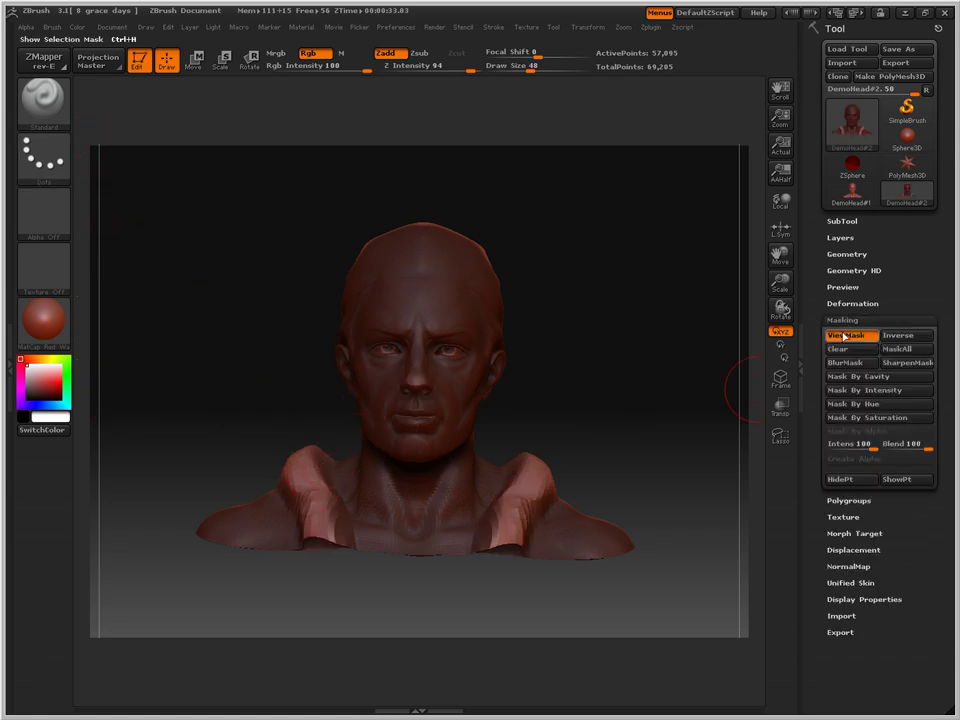
left_click(843, 352)
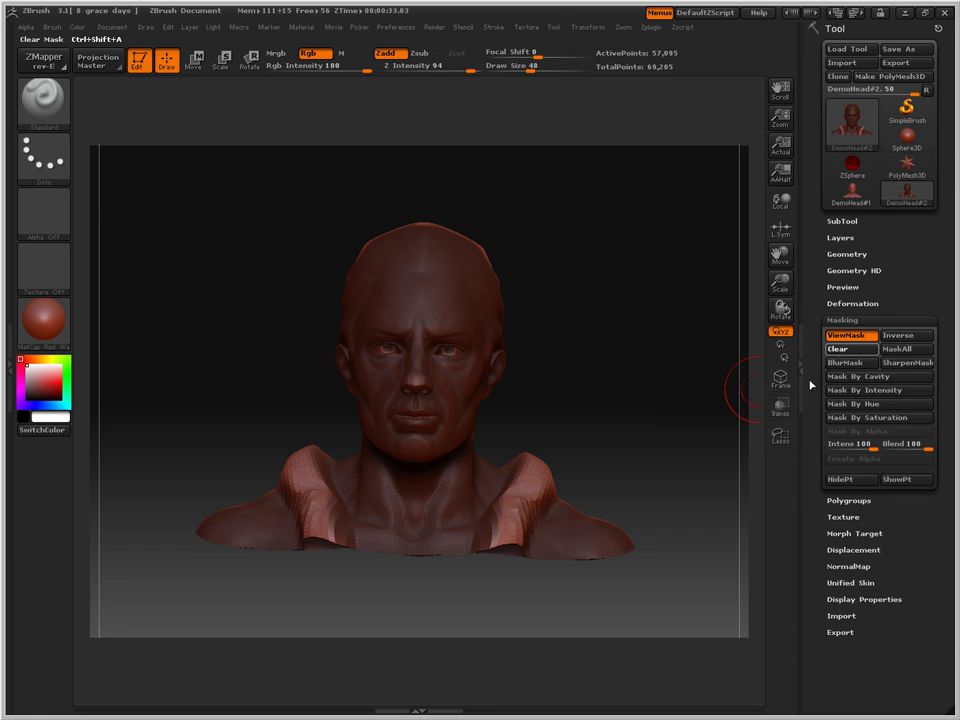
mouse_move(619, 448)
left_mouse_down()
mouse_move(565, 463)
mouse_move(665, 429)
mouse_move(643, 433)
left_mouse_up()
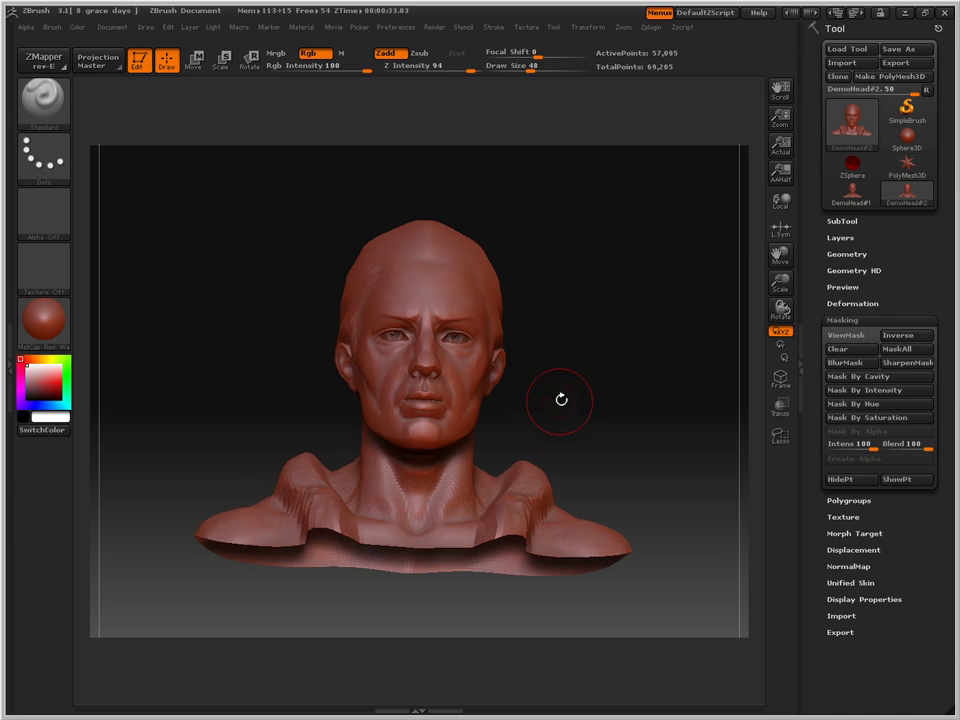
key("ctrl+z")
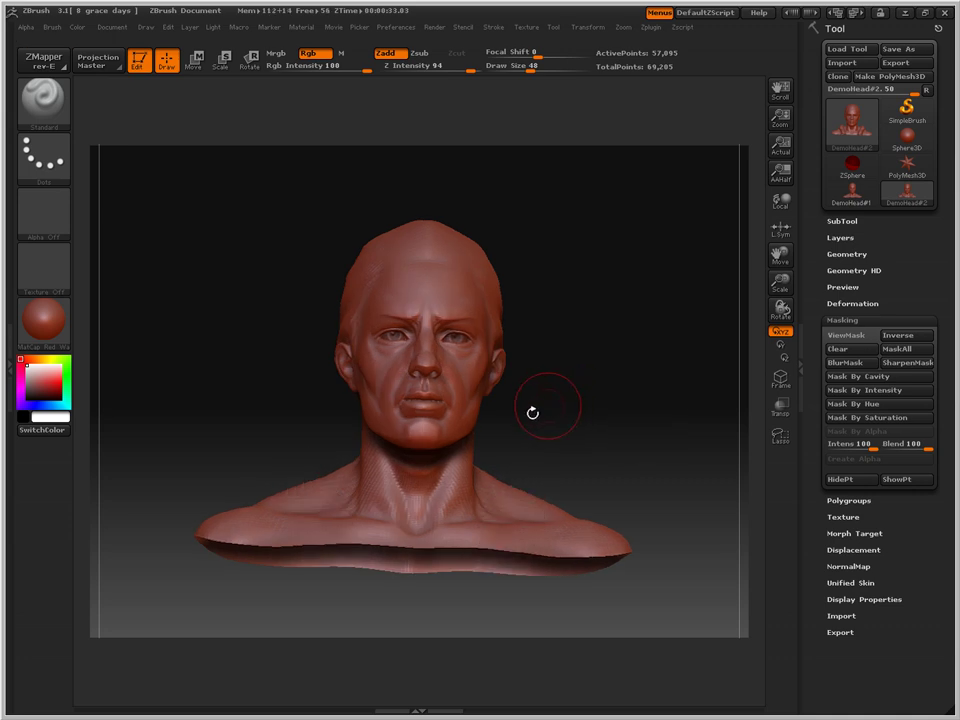
- Sculpt raised strokes on both shoulders beside the neck with the Standard brush
left_click_drag(533, 412, 514, 415)
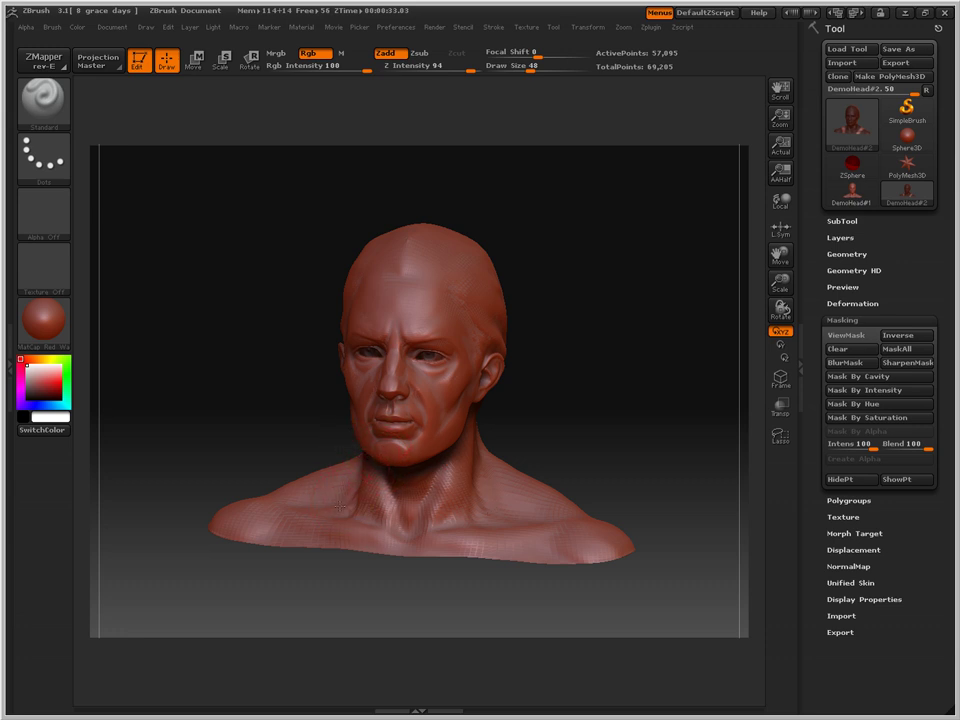
left_click_drag(340, 508, 254, 519)
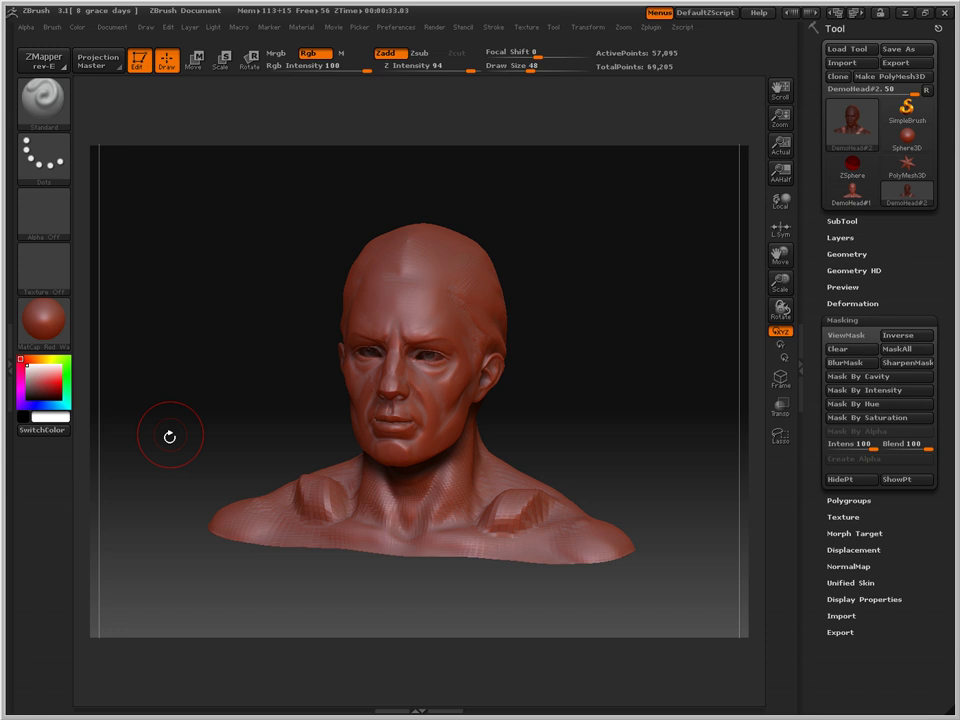
left_click_drag(169, 449, 185, 510)
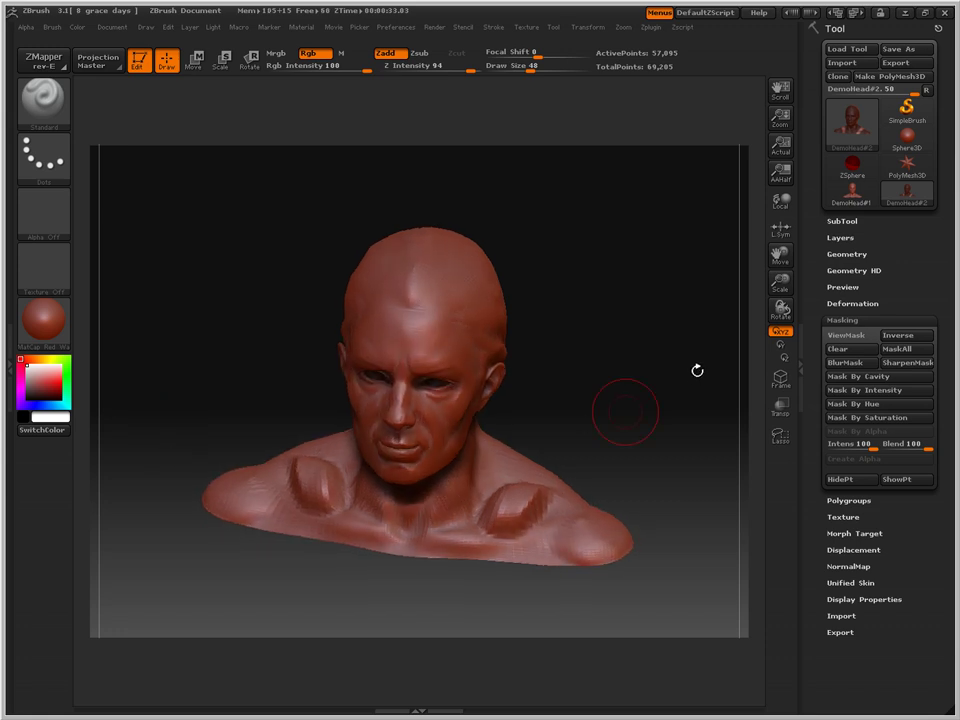
left_click_drag(696, 371, 692, 338)
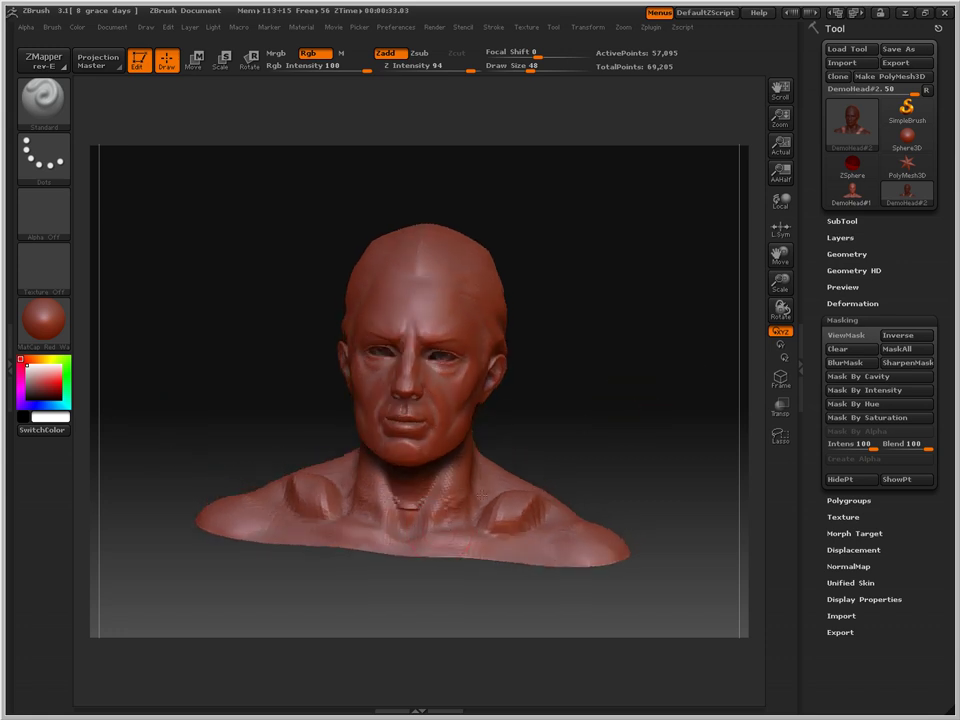
- Build up the raised strokes on both shoulders further, then undo the shoulder strokes
left_click_drag(492, 508, 547, 516)
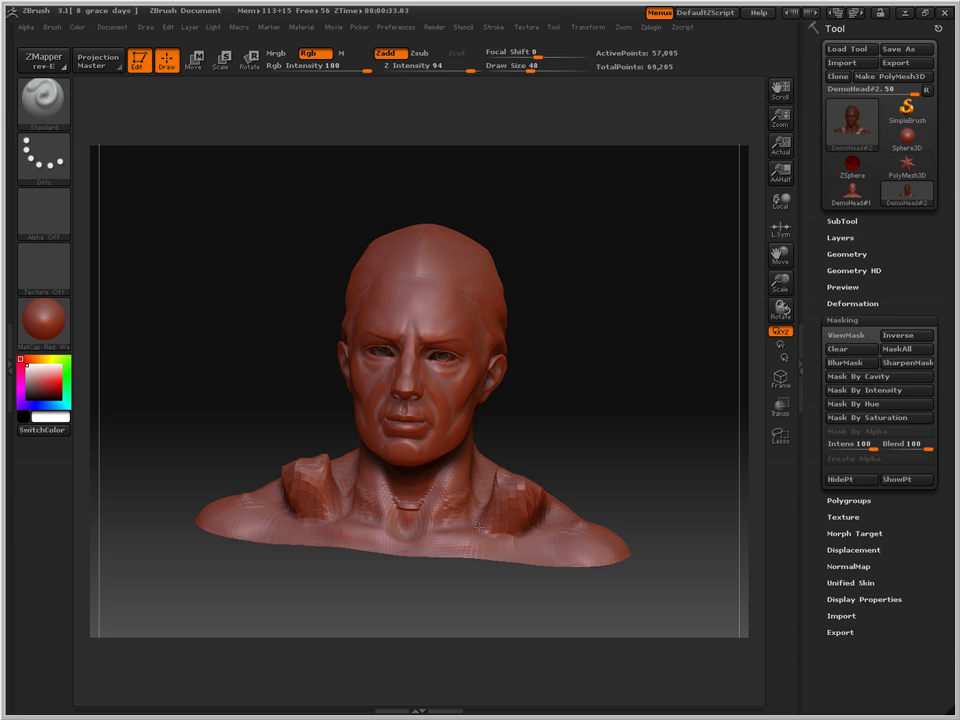
key("ctrl+z")
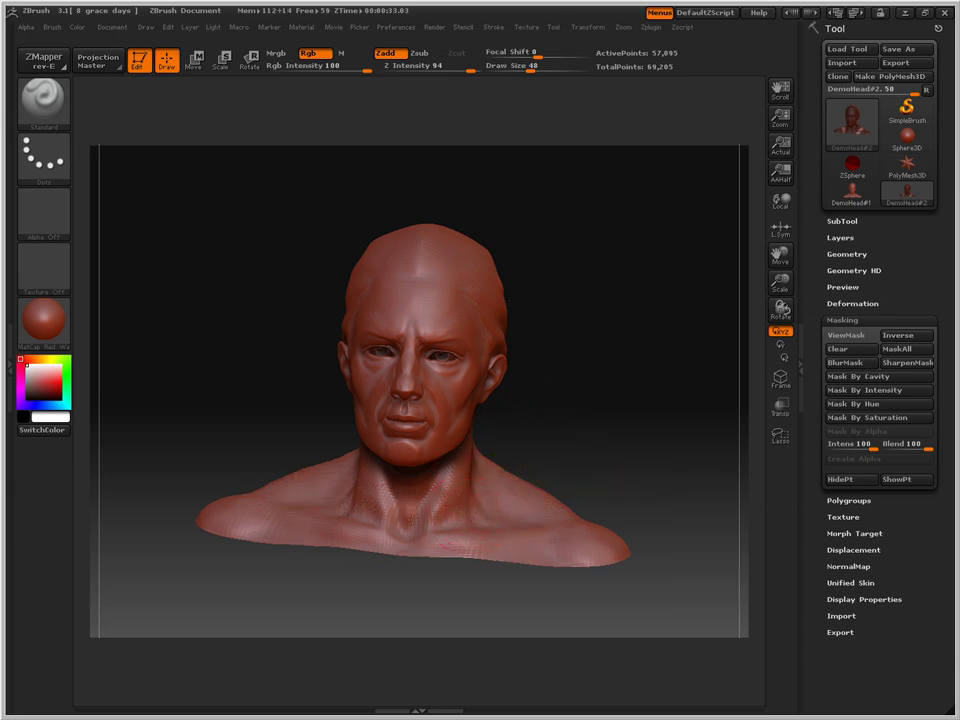
left_click_drag(421, 505, 398, 506)
key("ctrl+z")
key("ctrl+shift+z")
- Sculpt tall raised strokes on only one shoulder, without mirroring, and undo the last of them
mouse_move(295, 505)
left_mouse_down()
mouse_move(308, 490)
mouse_move(362, 497)
mouse_move(242, 525)
left_mouse_up()
key("ctrl+z")
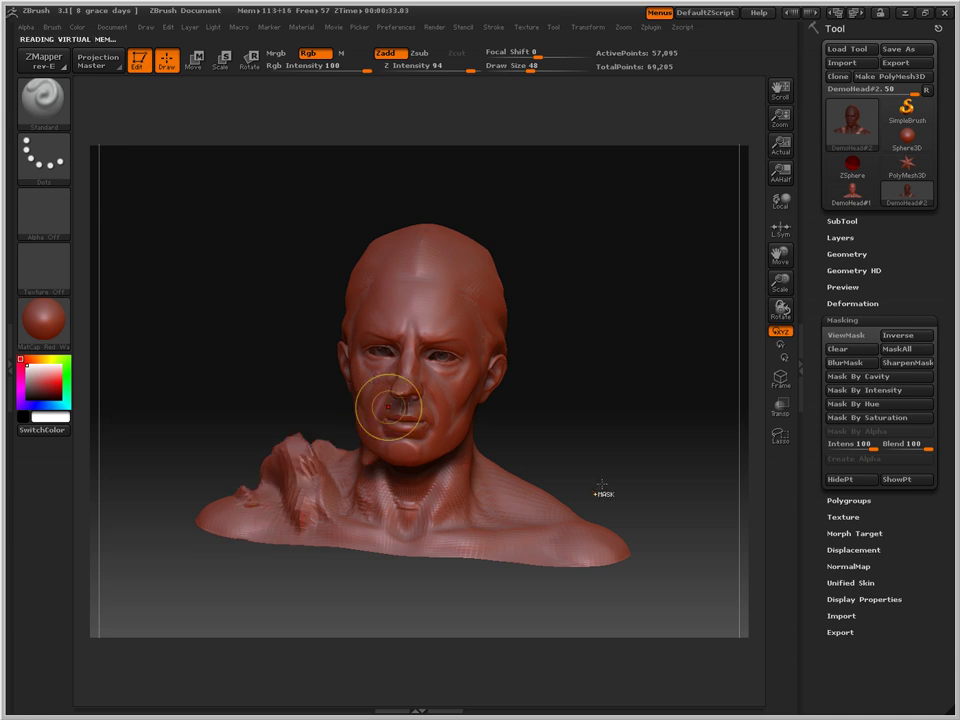
key("ctrl+z")
key("ctrl+z")
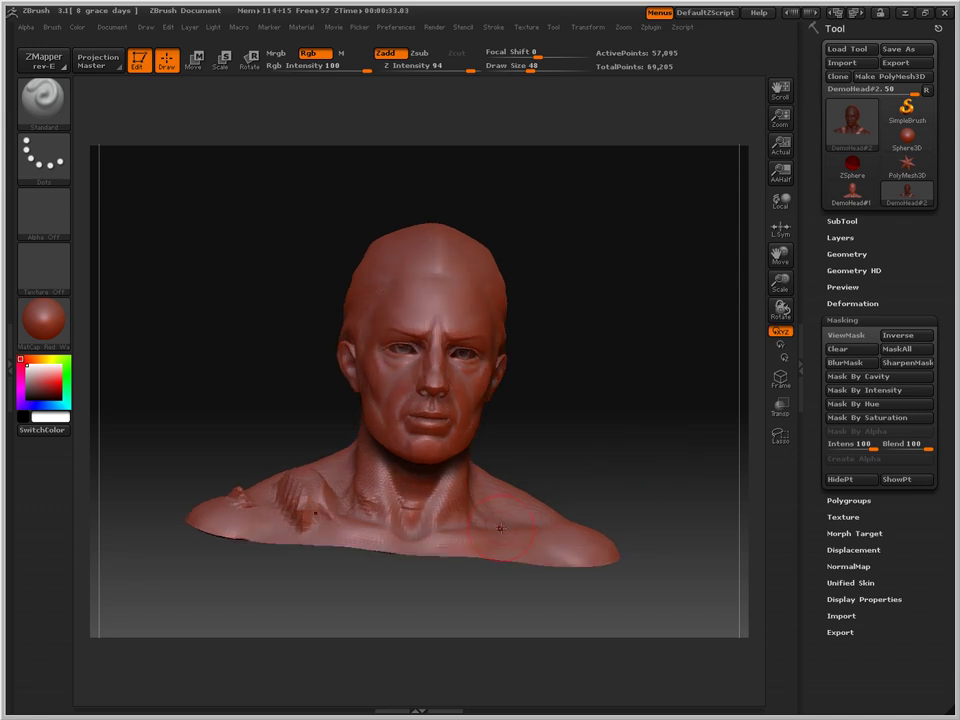
- Try mirrored Standard brush strokes on both shoulders, the jaw and the nose, then undo them
mouse_move(502, 530)
left_mouse_down()
mouse_move(505, 515)
mouse_move(533, 505)
mouse_move(492, 540)
mouse_move(505, 498)
left_mouse_up()
left_click_drag(410, 349, 425, 395)
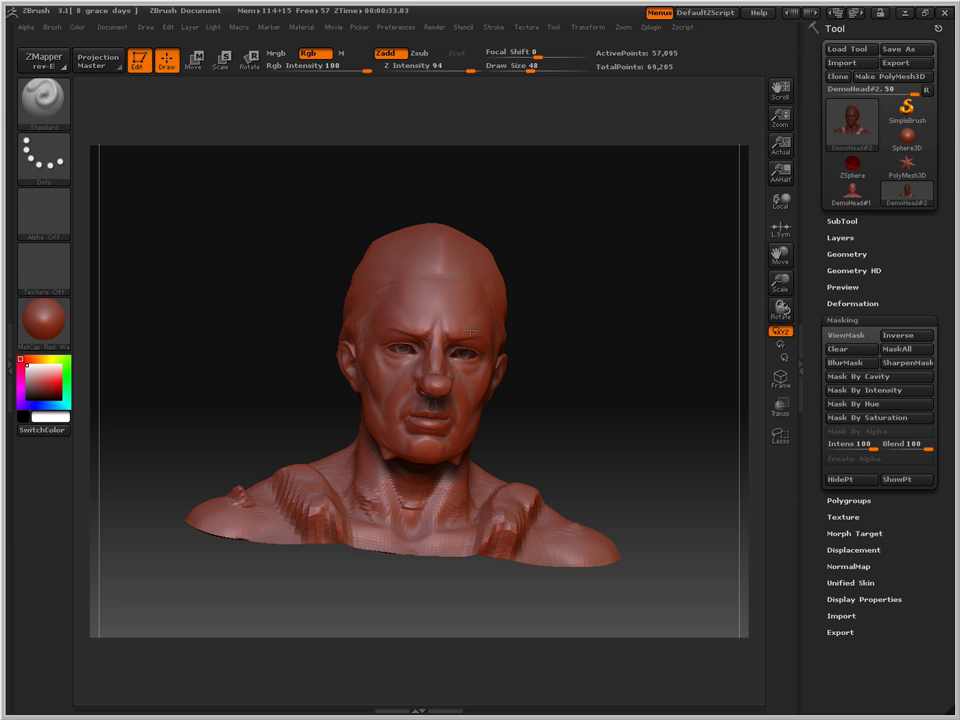
key("ctrl+z")
key("ctrl+z")
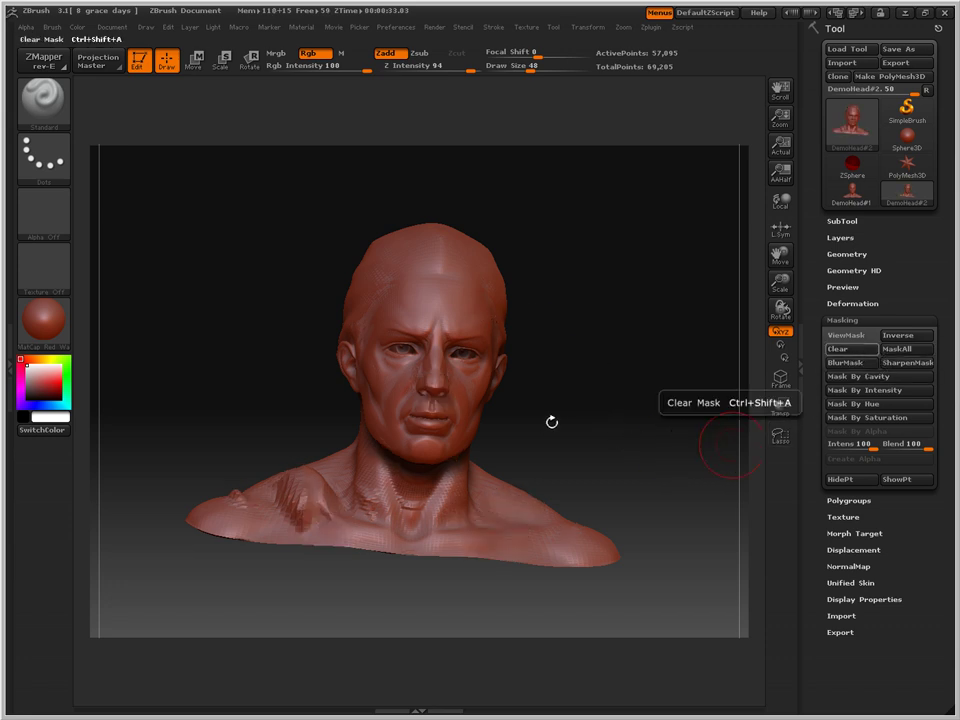
- Try large mirrored bulges on both sides of the forehead and brow, then undo them
left_click_drag(487, 440, 420, 480)
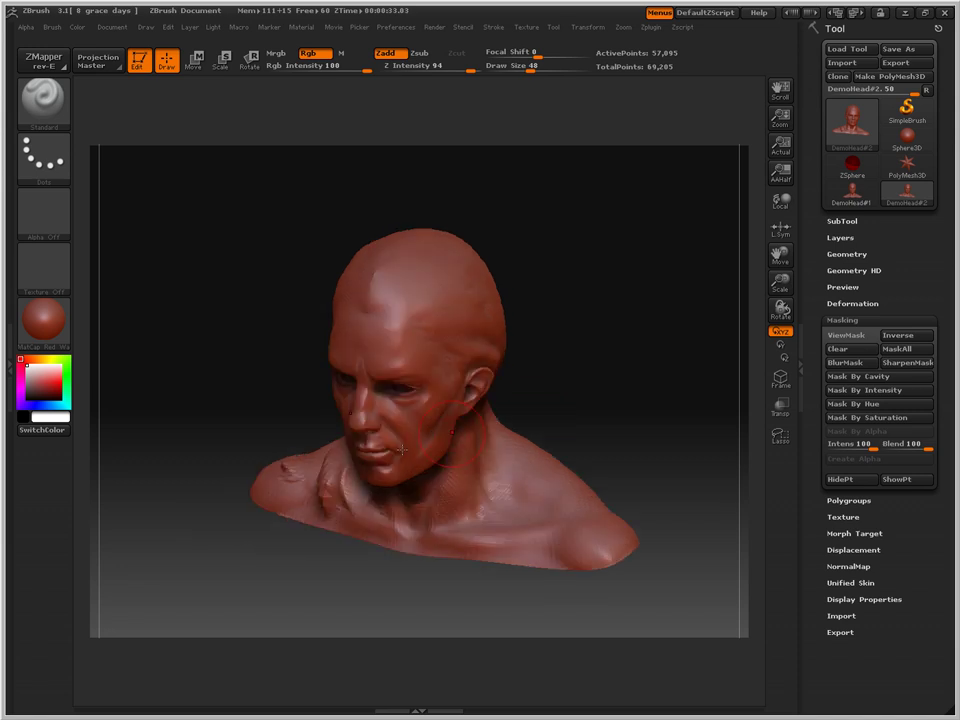
left_click_drag(436, 338, 394, 432)
key("ctrl+shift+z")
key("ctrl+shift+z")
key("ctrl+shift+z")
key("ctrl+shift+z")
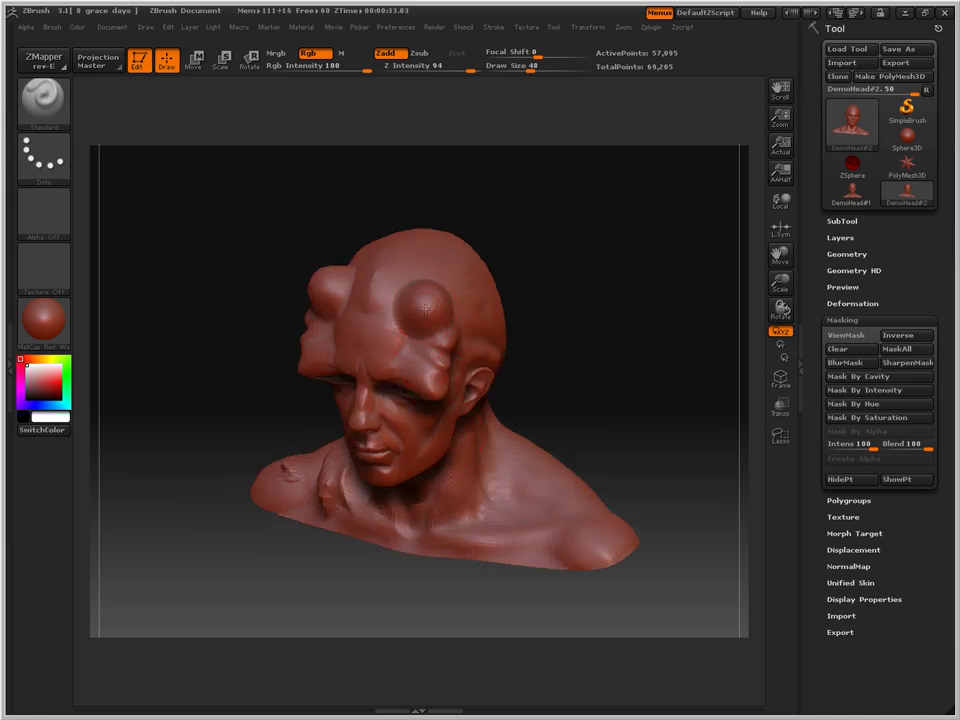
key("ctrl+z")
key("ctrl+z")
key("ctrl+z")
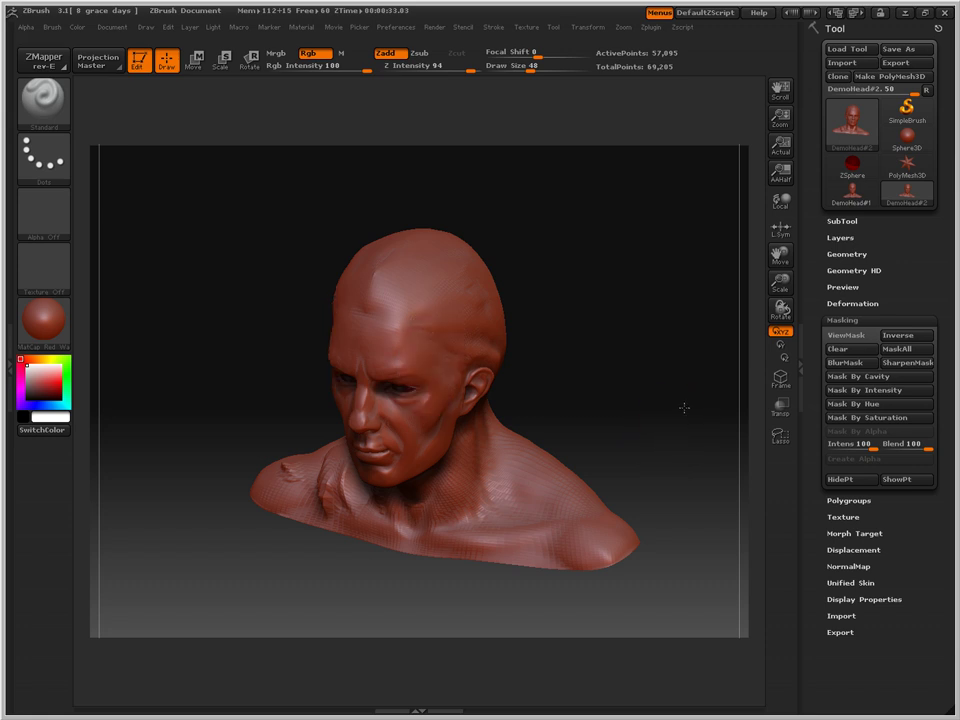
key("ctrl+z")
key("ctrl+z")
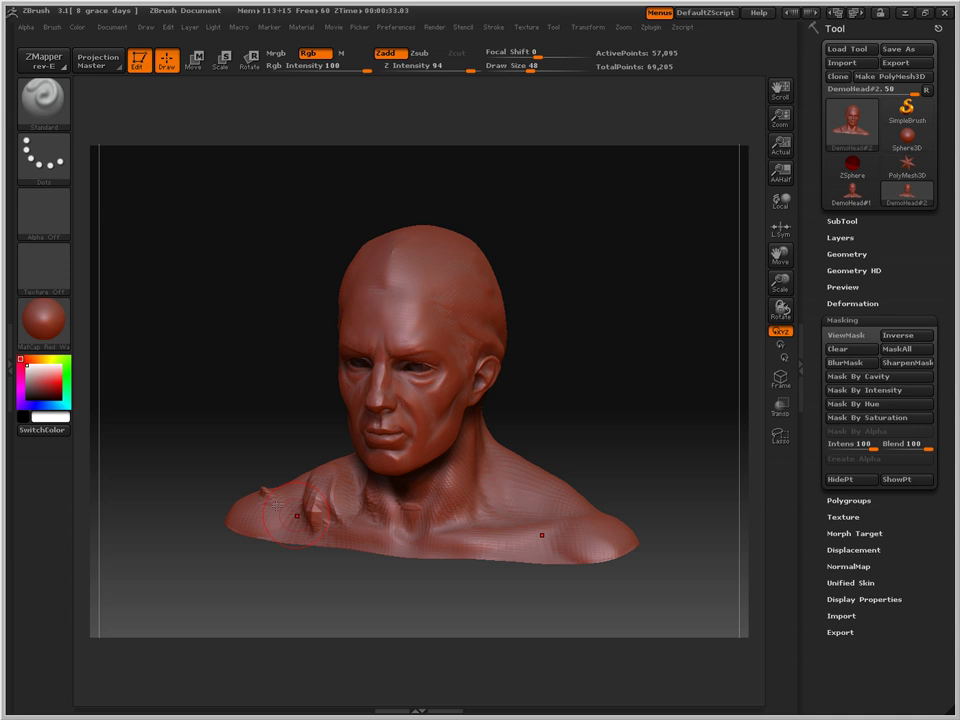
- Switch to the Move brush with Z Intensity 30 and Draw Size 54
left_click(42, 110)
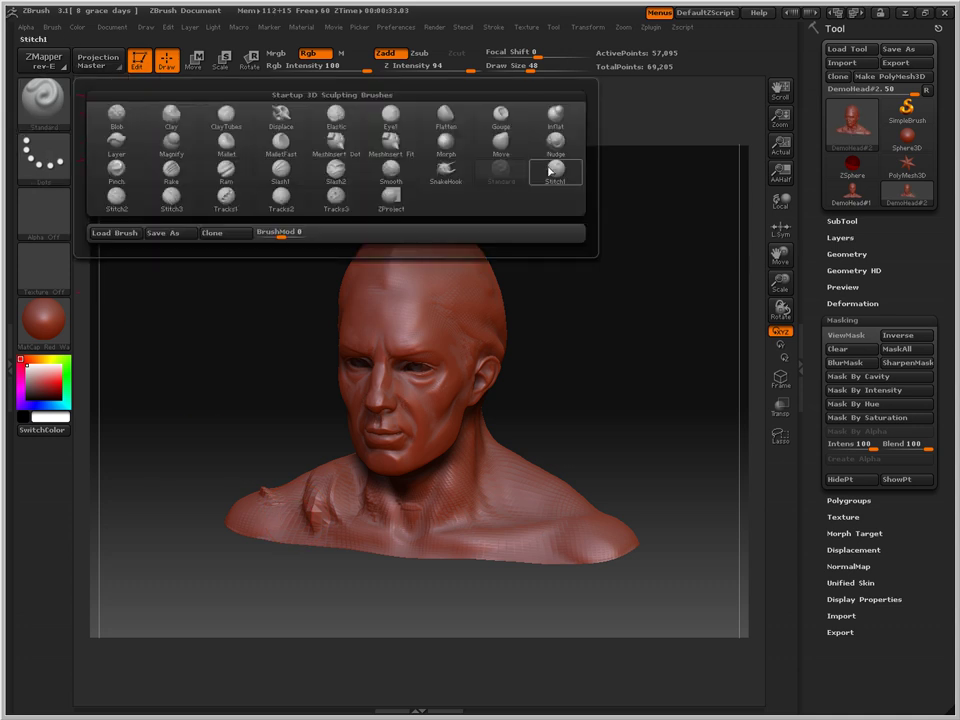
left_click(26, 108)
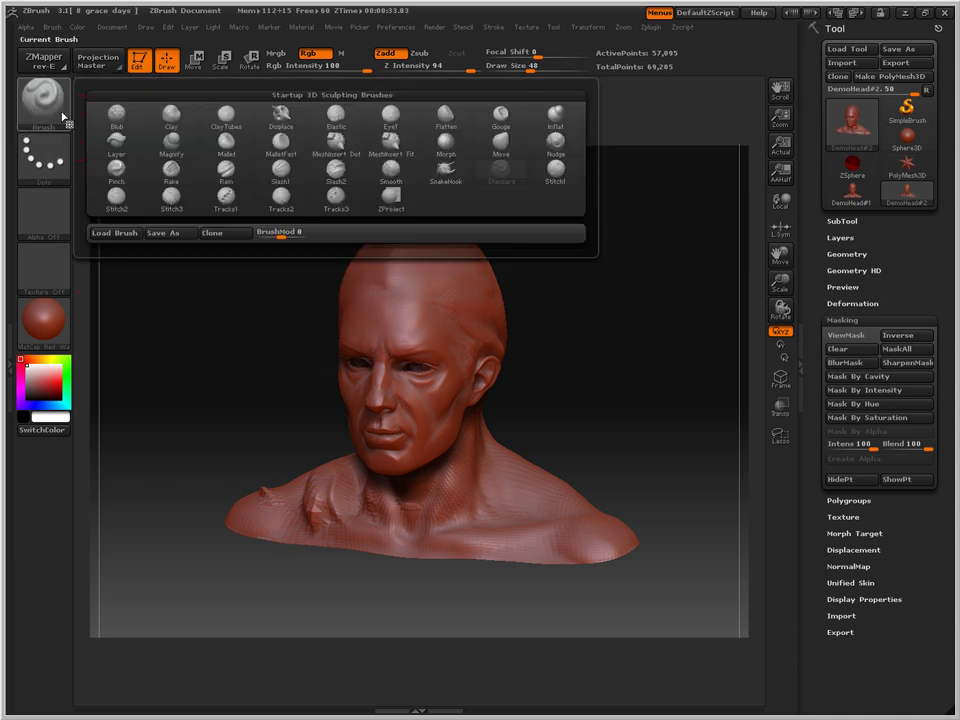
left_click(502, 142)
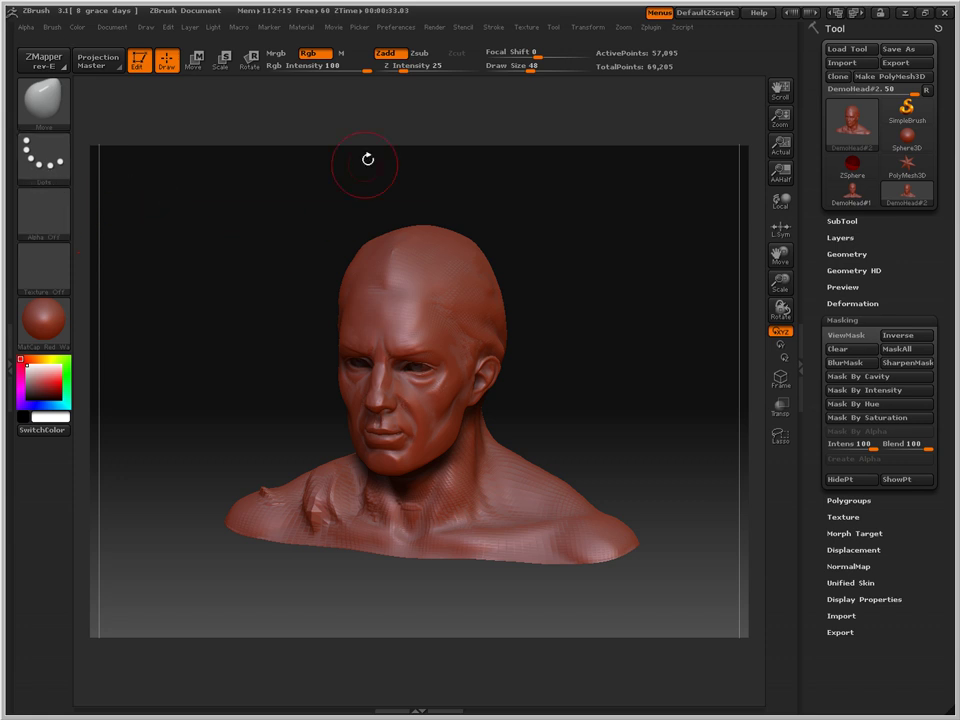
left_click(406, 68)
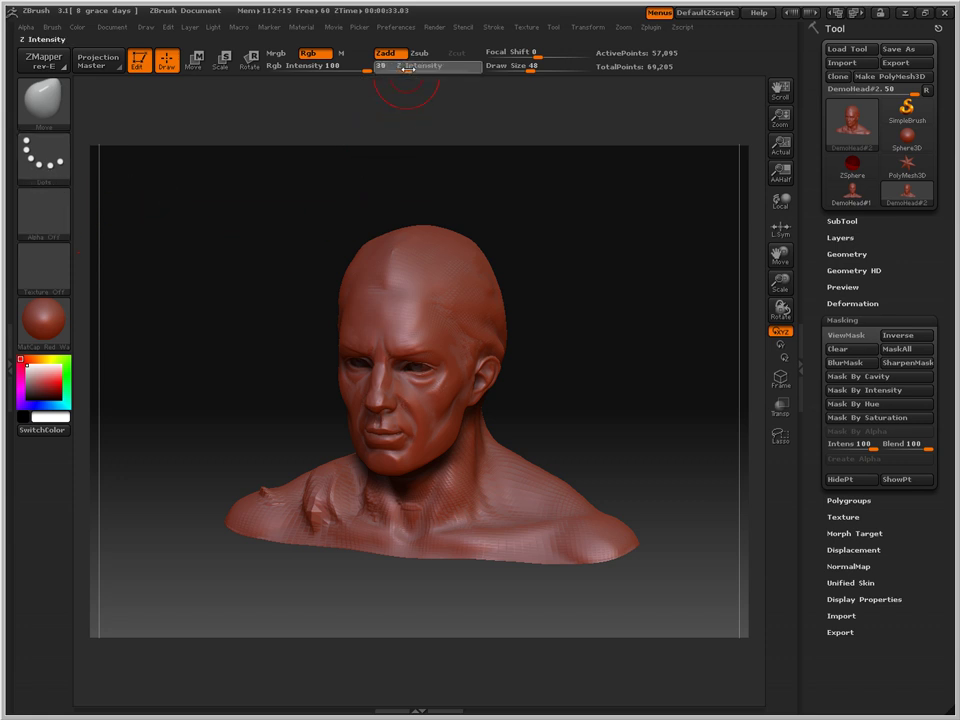
left_click_drag(656, 452, 527, 400)
key("space")
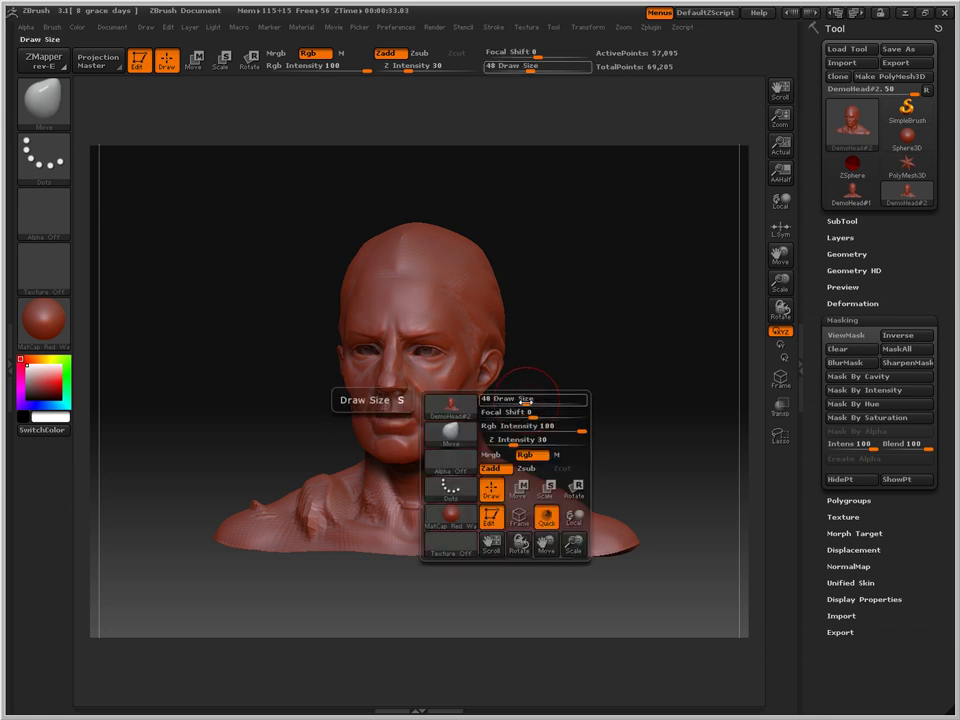
left_click_drag(524, 402, 528, 402)
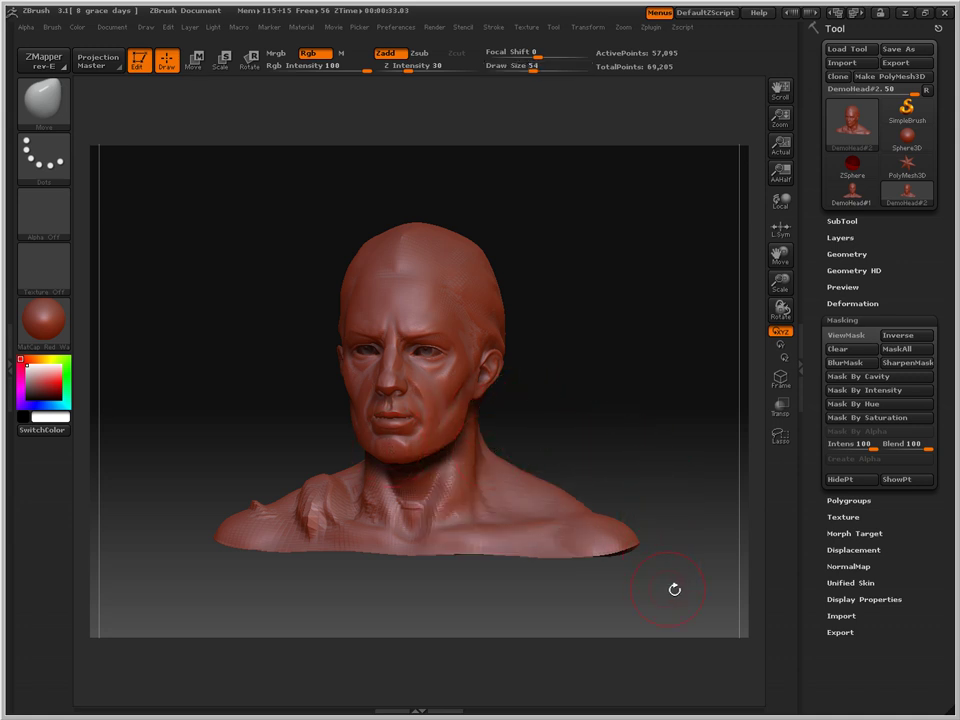
- Reshape the head with the Move brush, lengthening the chin, narrowing the cheeks and enlarging the ears
left_click_drag(681, 593, 567, 541)
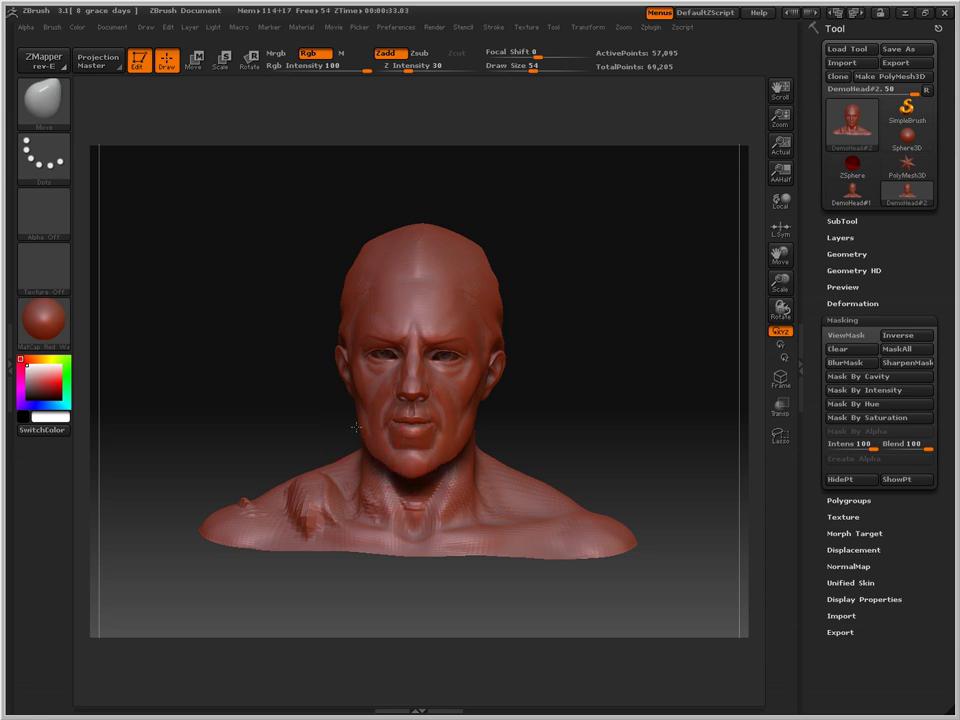
mouse_move(579, 463)
left_mouse_down()
mouse_move(402, 461)
mouse_move(364, 480)
mouse_move(340, 514)
left_mouse_up()
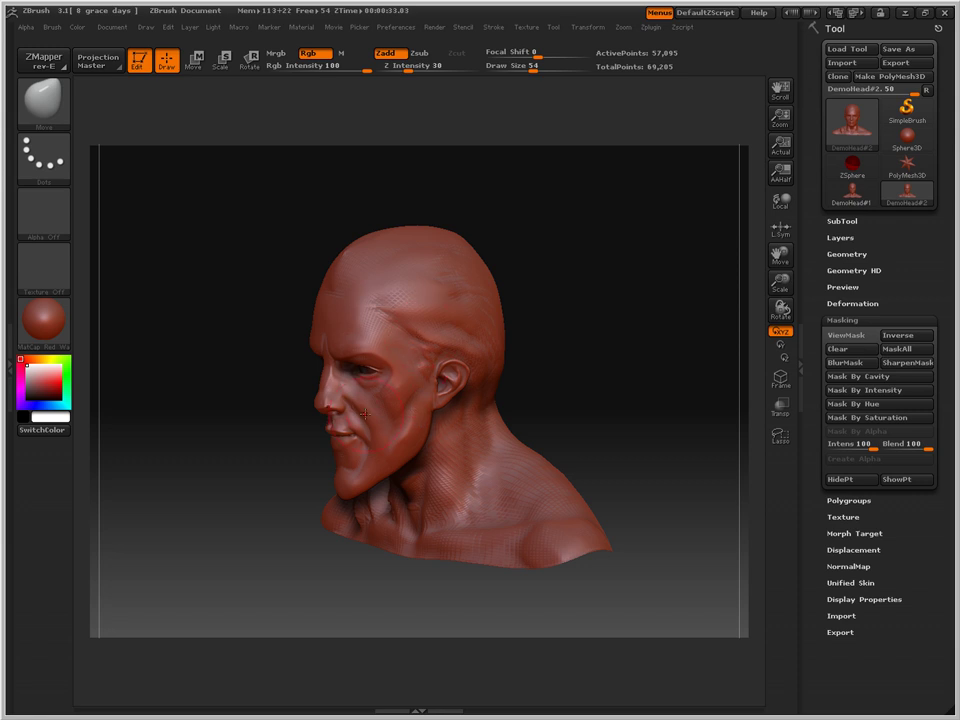
left_click_drag(677, 441, 805, 433)
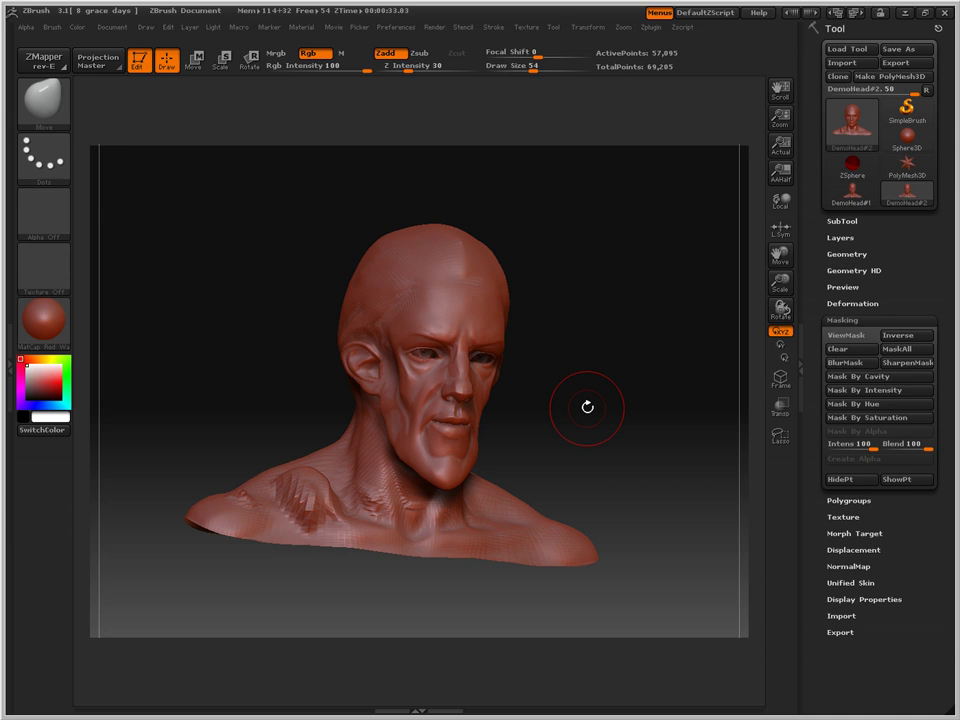
left_click_drag(587, 407, 531, 415)
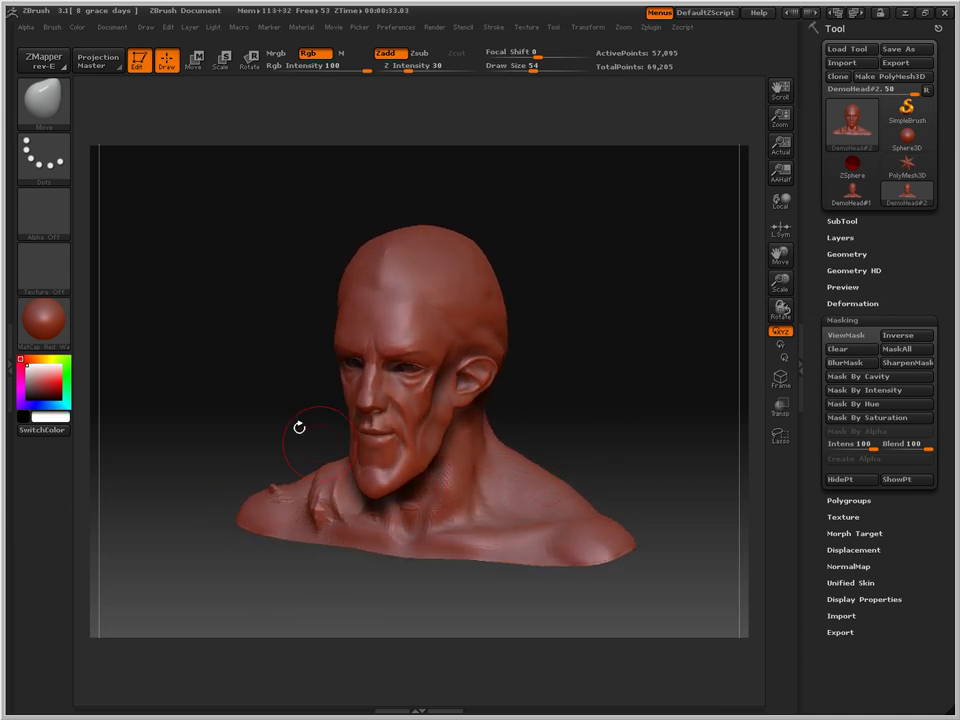
- Switch to the Tracks2 brush, try a stroke down the middle of the face, and undo the stroke
left_click(53, 116)
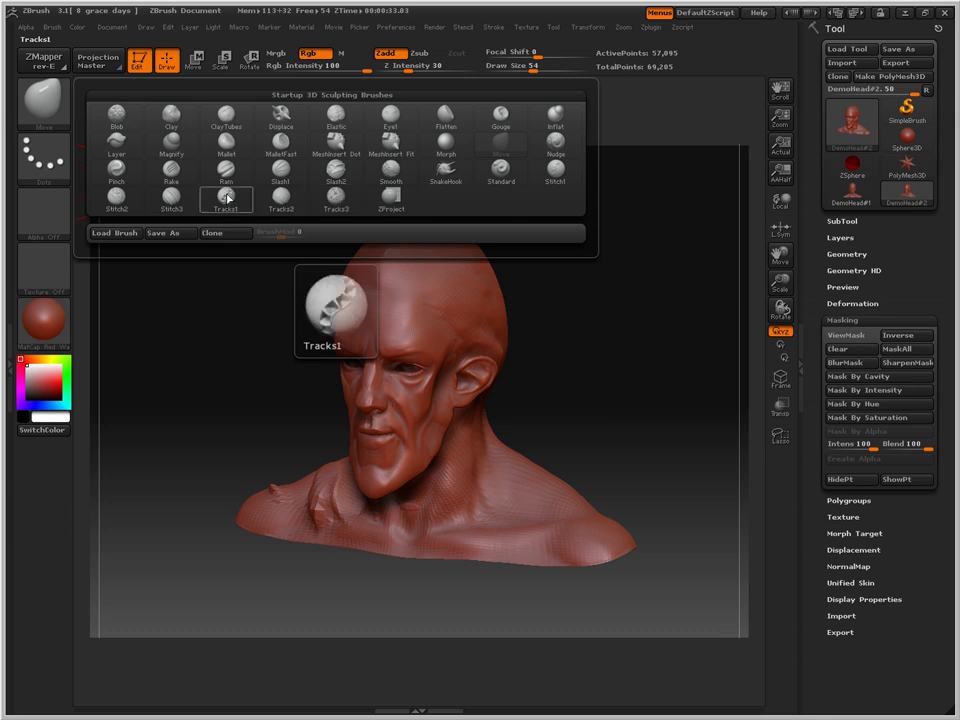
left_click(281, 201)
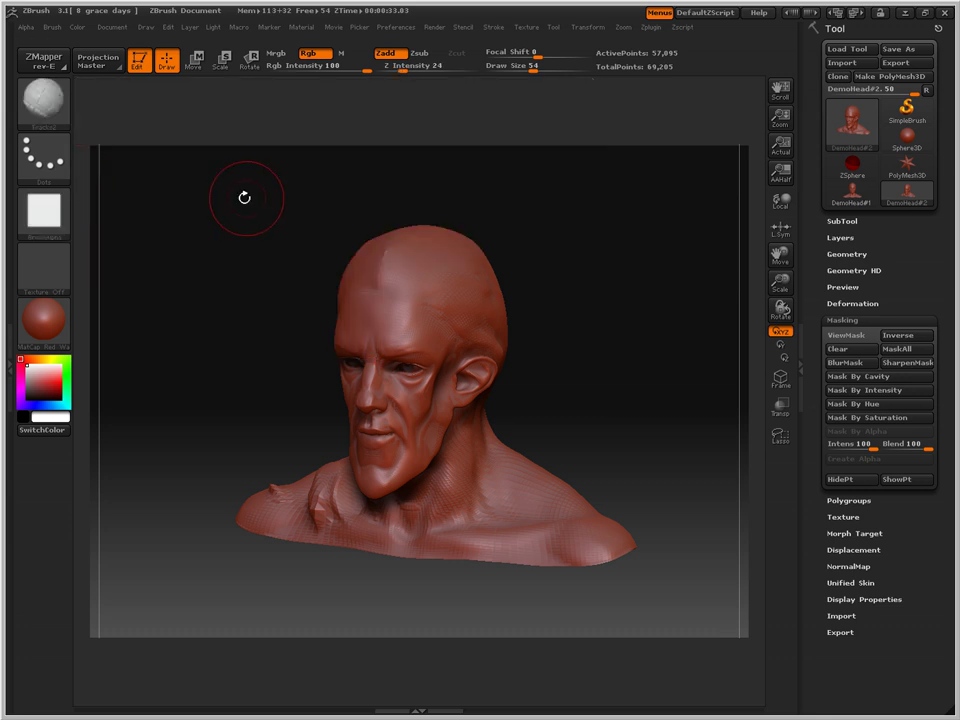
mouse_move(62, 210)
mouse_move(385, 252)
left_mouse_down()
mouse_move(380, 390)
mouse_move(400, 514)
left_mouse_up()
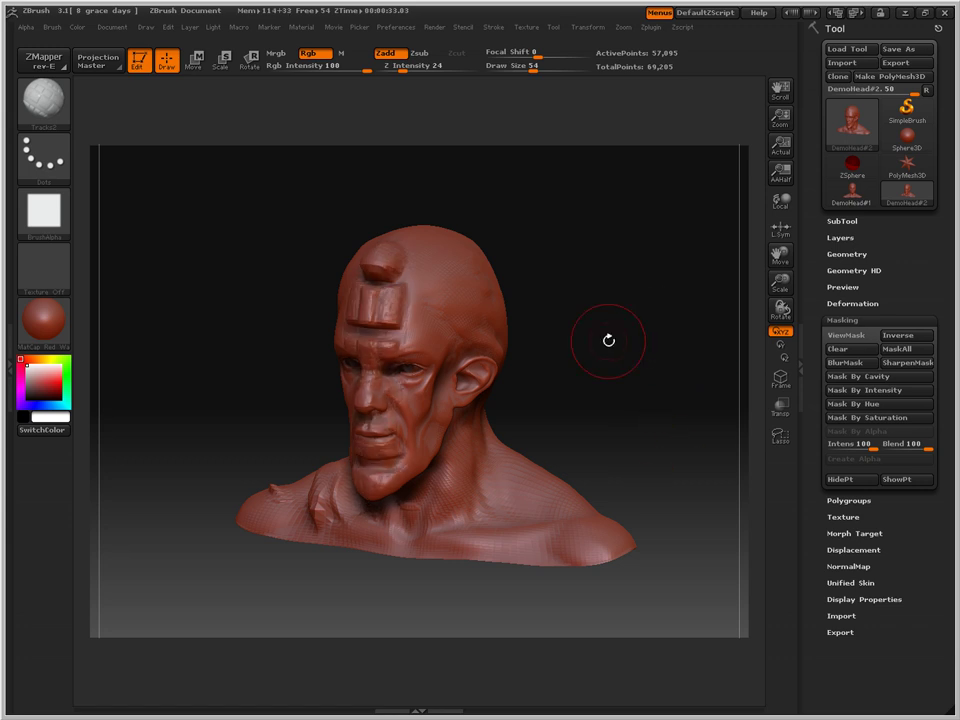
key("ctrl+z")
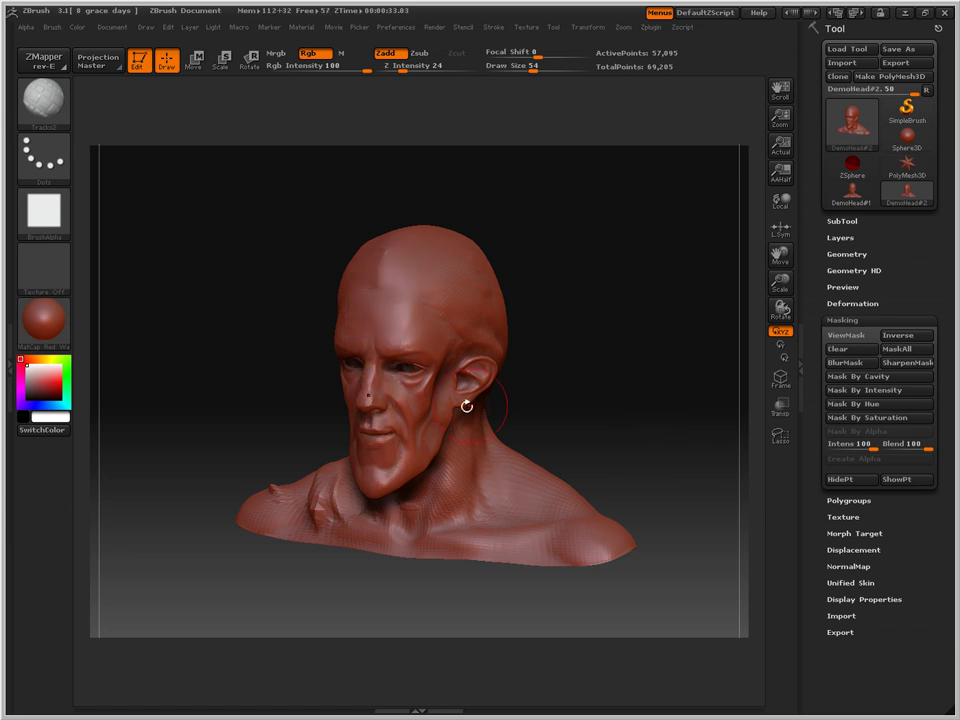
- Assign the cracked Alpha 22 to the Tracks2 brush and set the Draw Size to 90
left_click(43, 212)
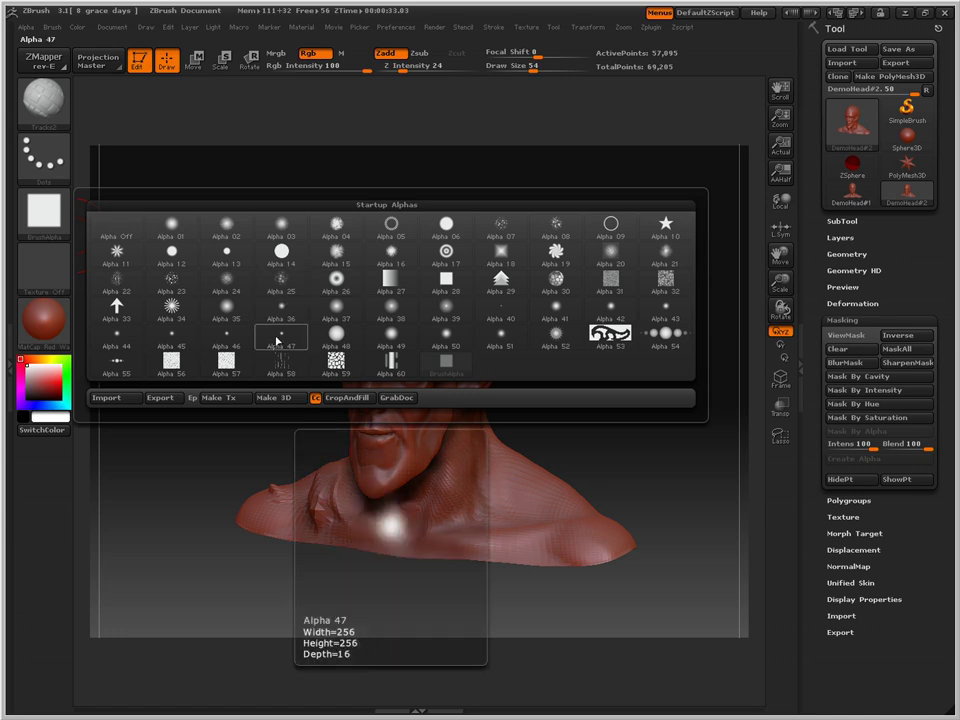
mouse_move(280, 371)
mouse_move(336, 370)
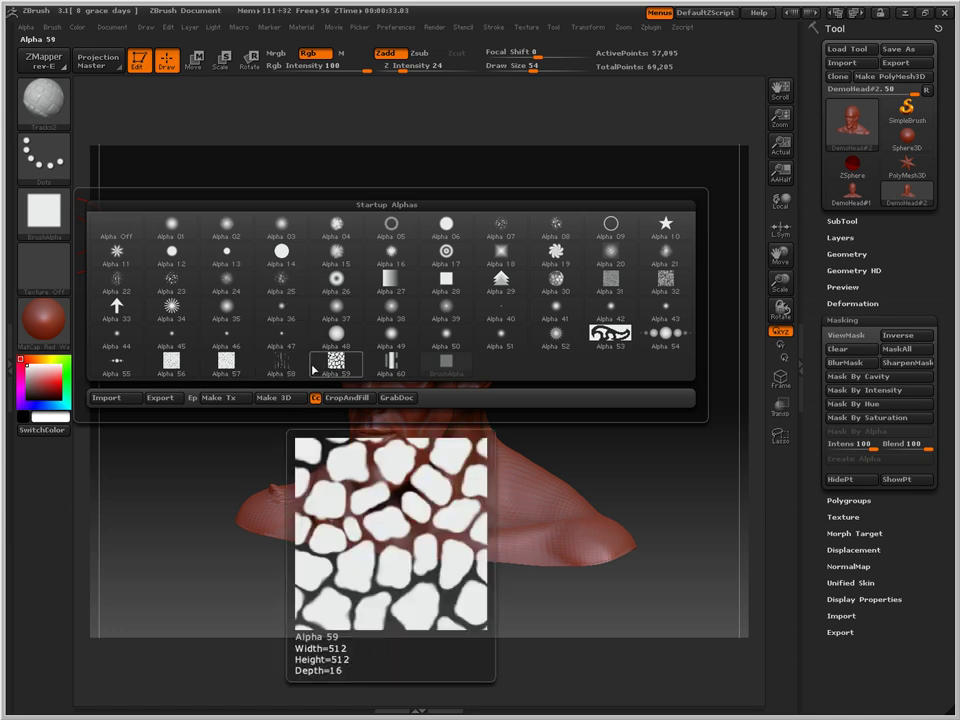
mouse_move(128, 290)
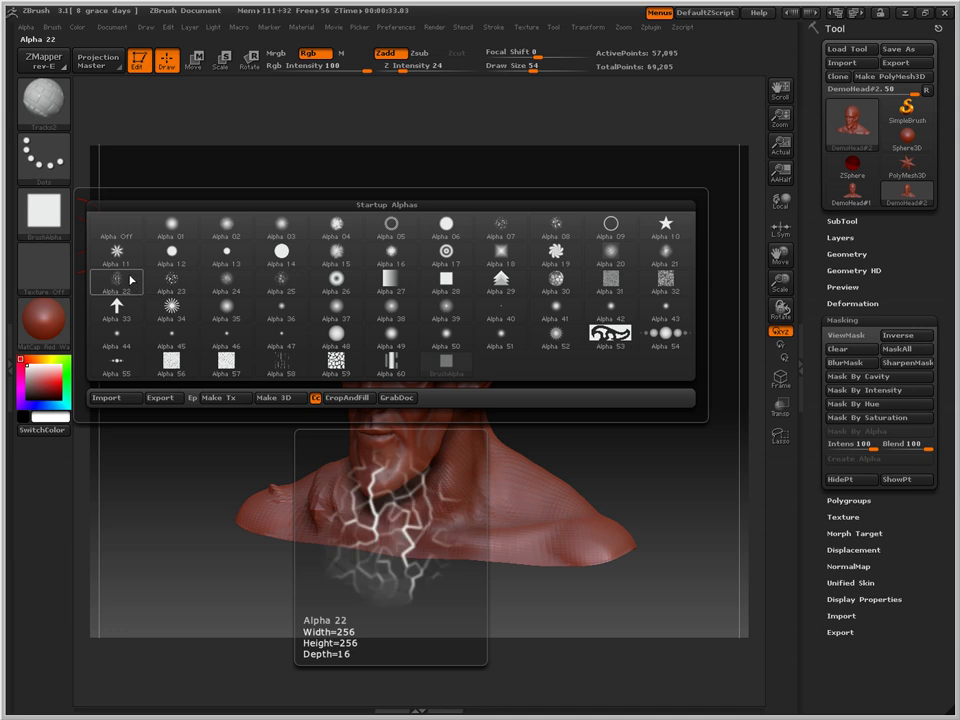
left_click(131, 281)
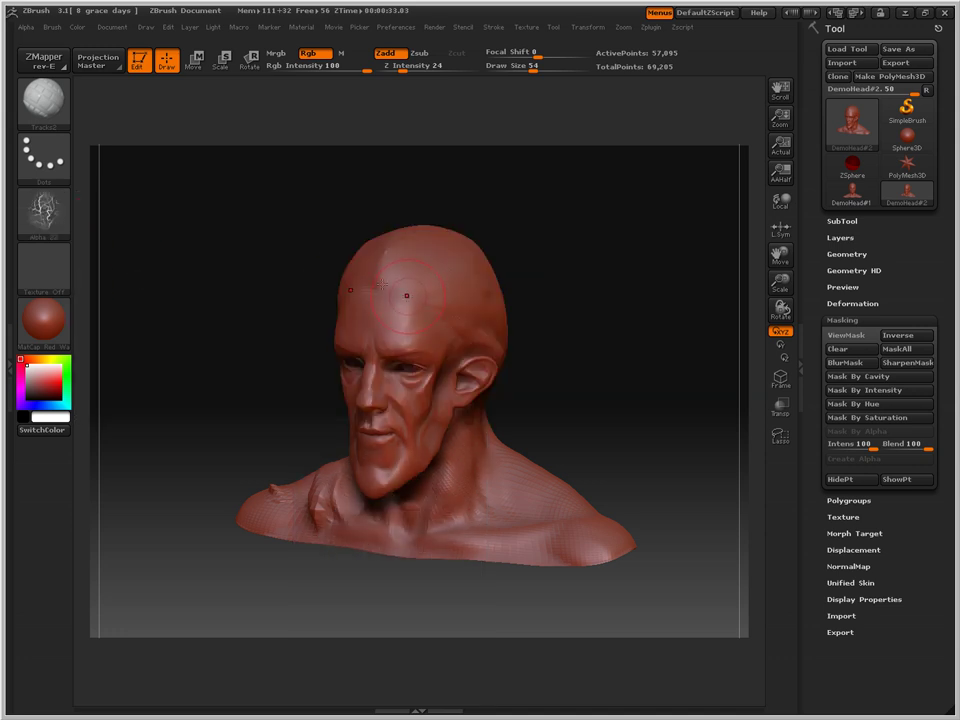
left_click_drag(643, 489, 670, 483)
key("space")
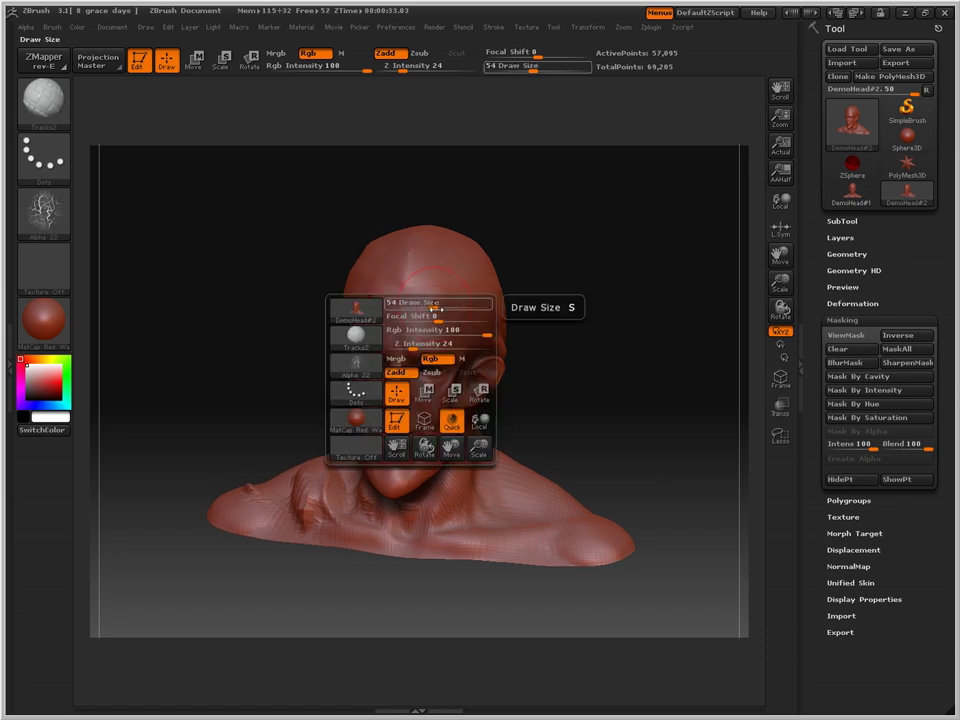
left_click_drag(435, 309, 447, 309)
key("space")
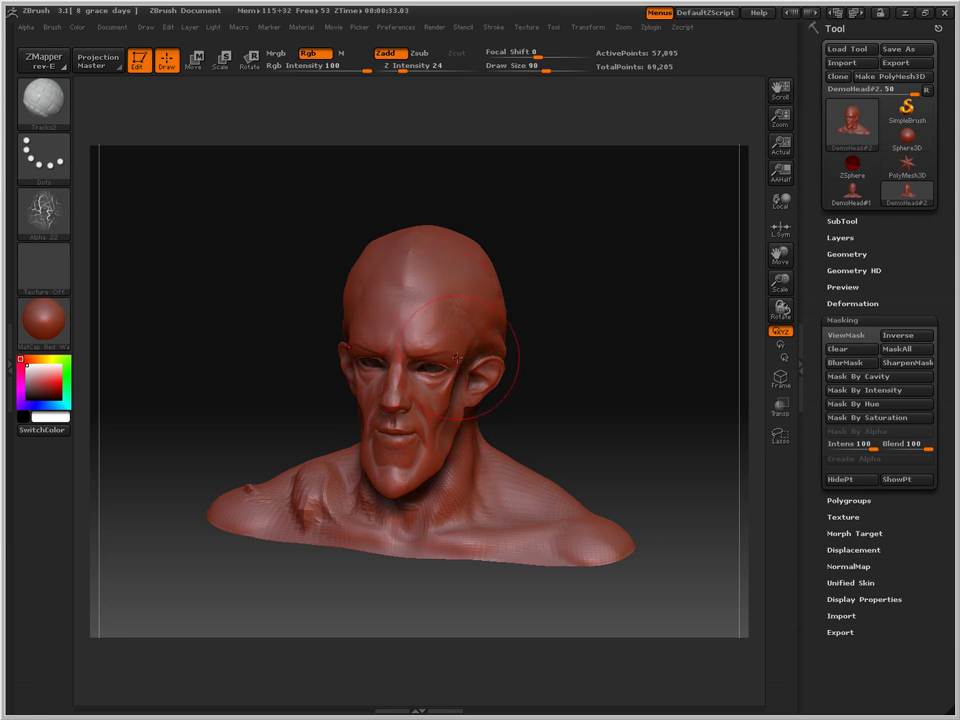
- Brush the cracked alpha texture over the cheeks, chin, temples and forehead
mouse_move(465, 340)
left_mouse_down()
mouse_move(450, 325)
mouse_move(438, 400)
mouse_move(402, 492)
left_mouse_up()
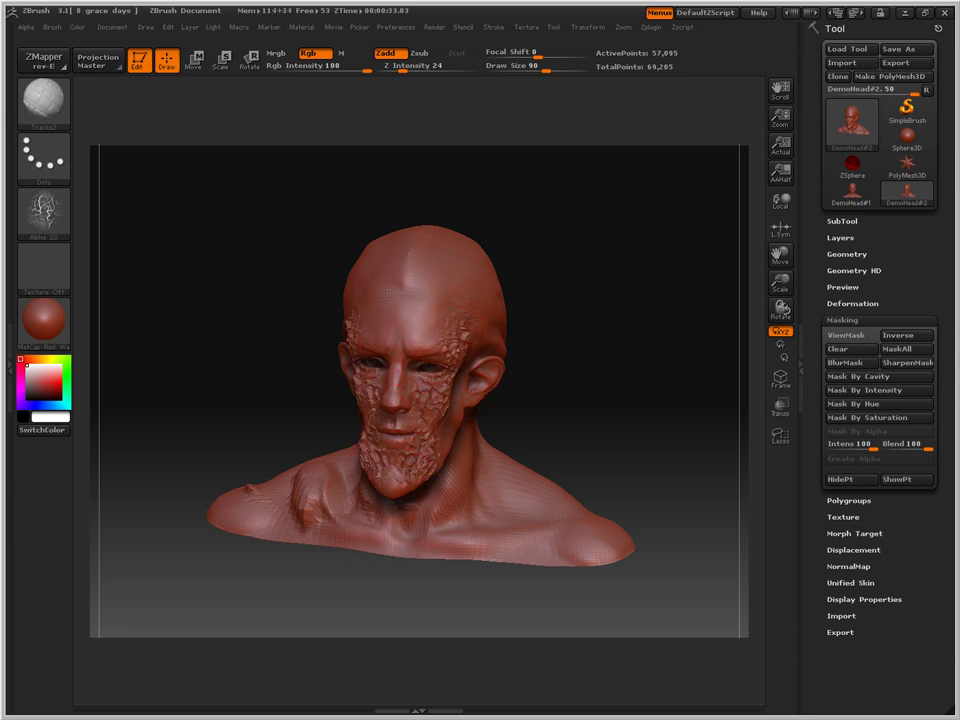
mouse_move(388, 296)
left_mouse_down()
mouse_move(400, 262)
mouse_move(461, 257)
mouse_move(420, 285)
mouse_move(463, 322)
left_mouse_up()
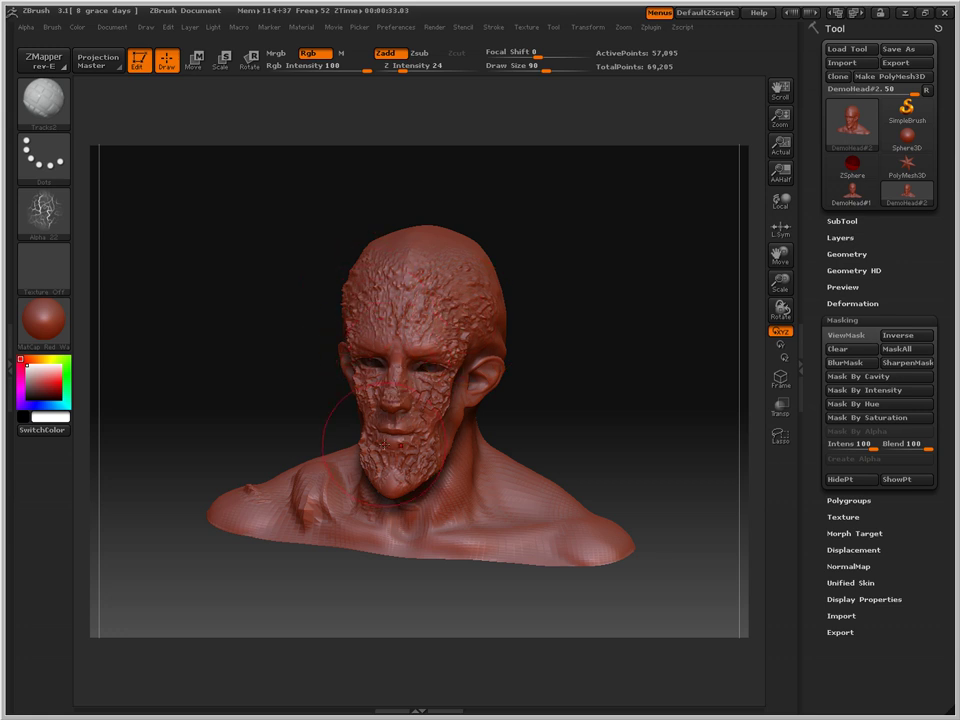
key("ctrl")
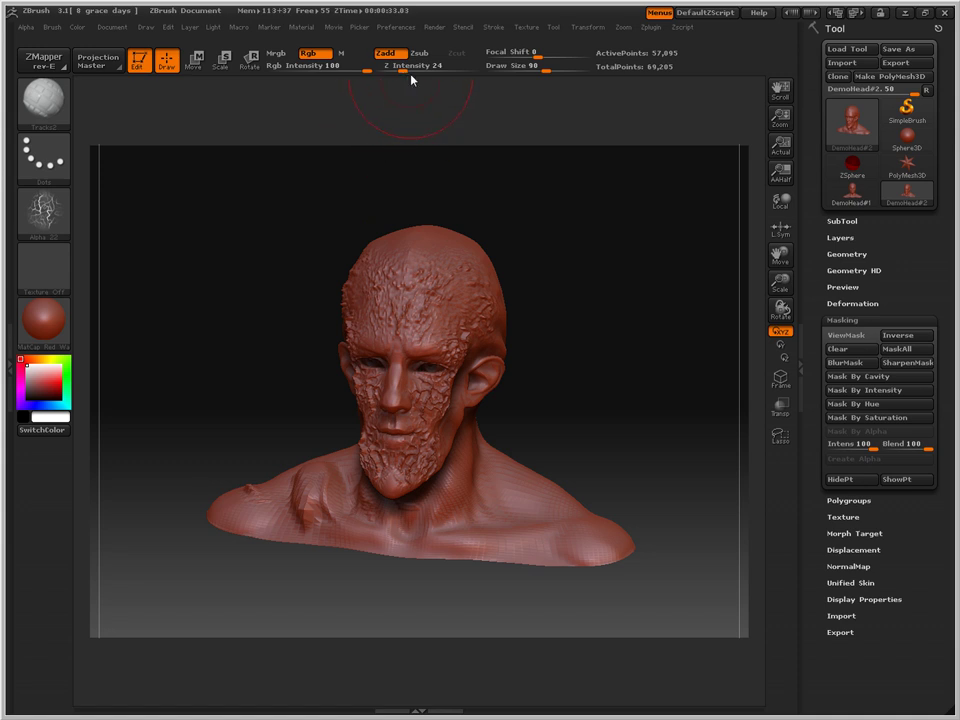
- Lower the Z Intensity to 11 and brush finer cracked texture over the nose, neck, upper chest and side of the head
left_click_drag(401, 71, 388, 79)
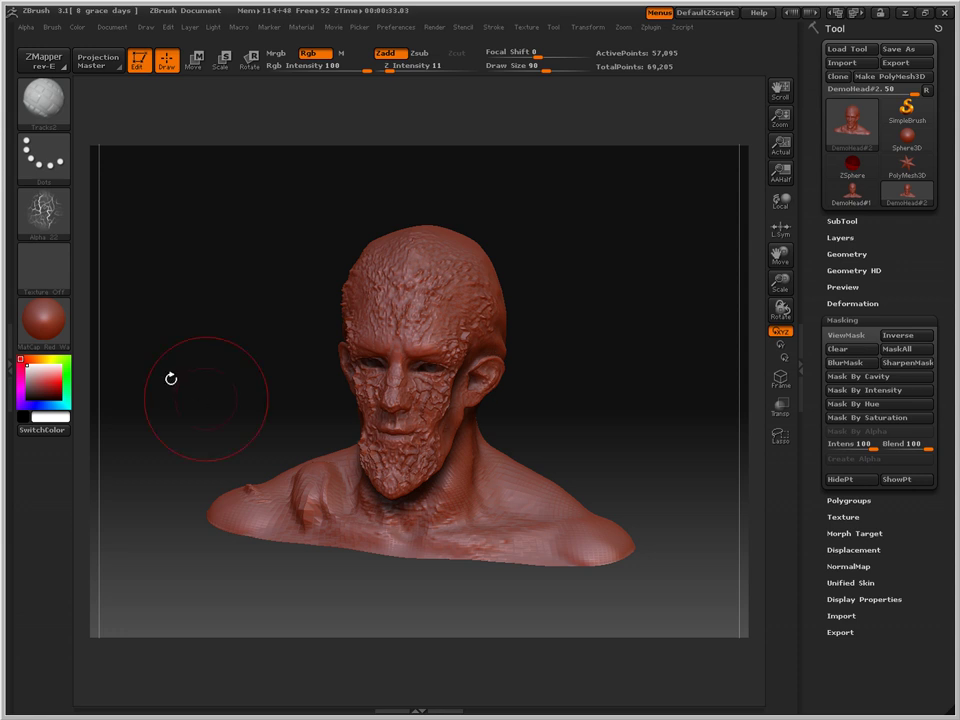
mouse_move(169, 377)
left_mouse_down()
mouse_move(306, 394)
mouse_move(309, 410)
mouse_move(259, 414)
mouse_move(227, 382)
mouse_move(189, 386)
left_mouse_up()
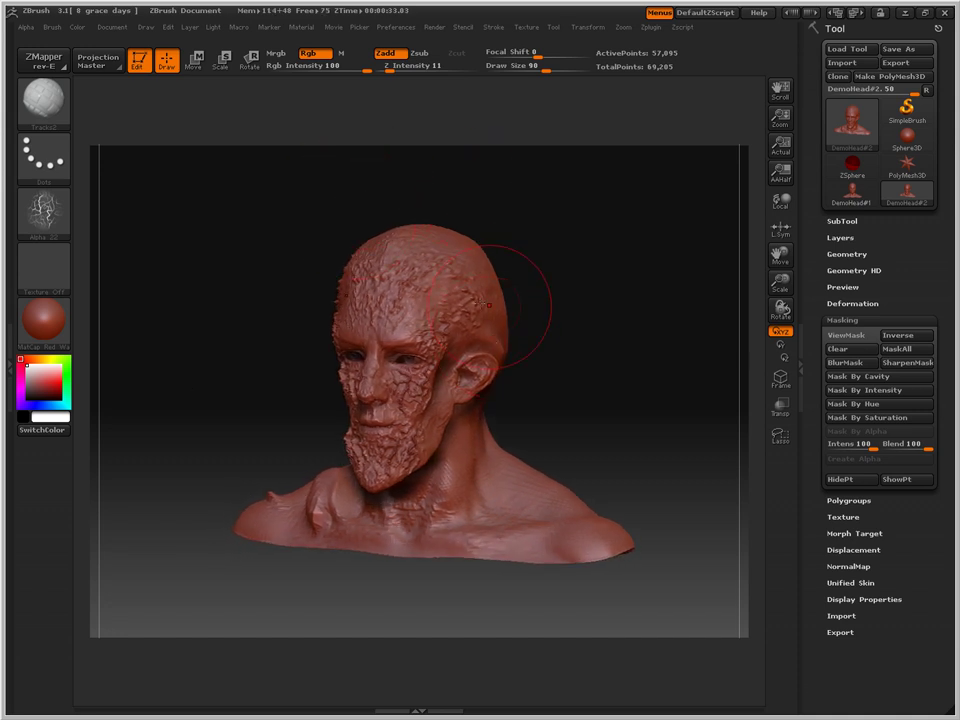